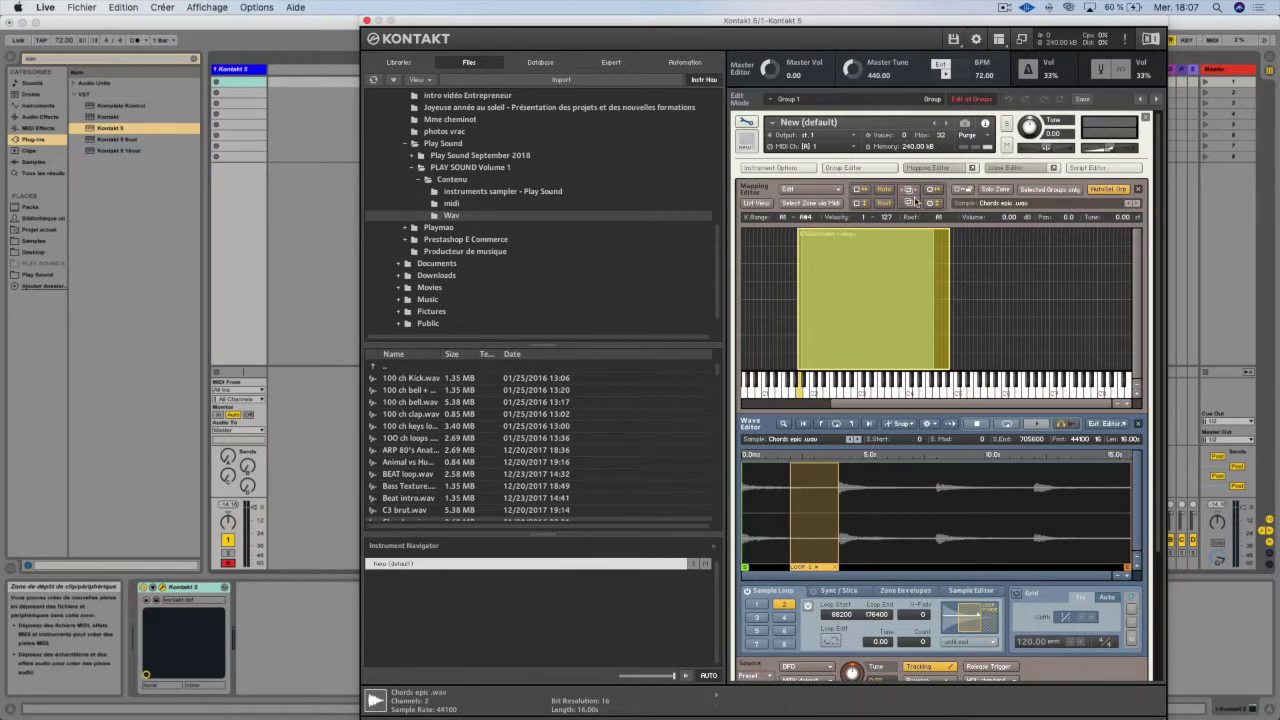
# - Add ARP 80's Anatole.wav to the key mapping and stretch its zone across a wide key range
pyautogui.click(397, 455)
pyautogui.moveTo(397, 455); pyautogui.dragTo(857, 290)
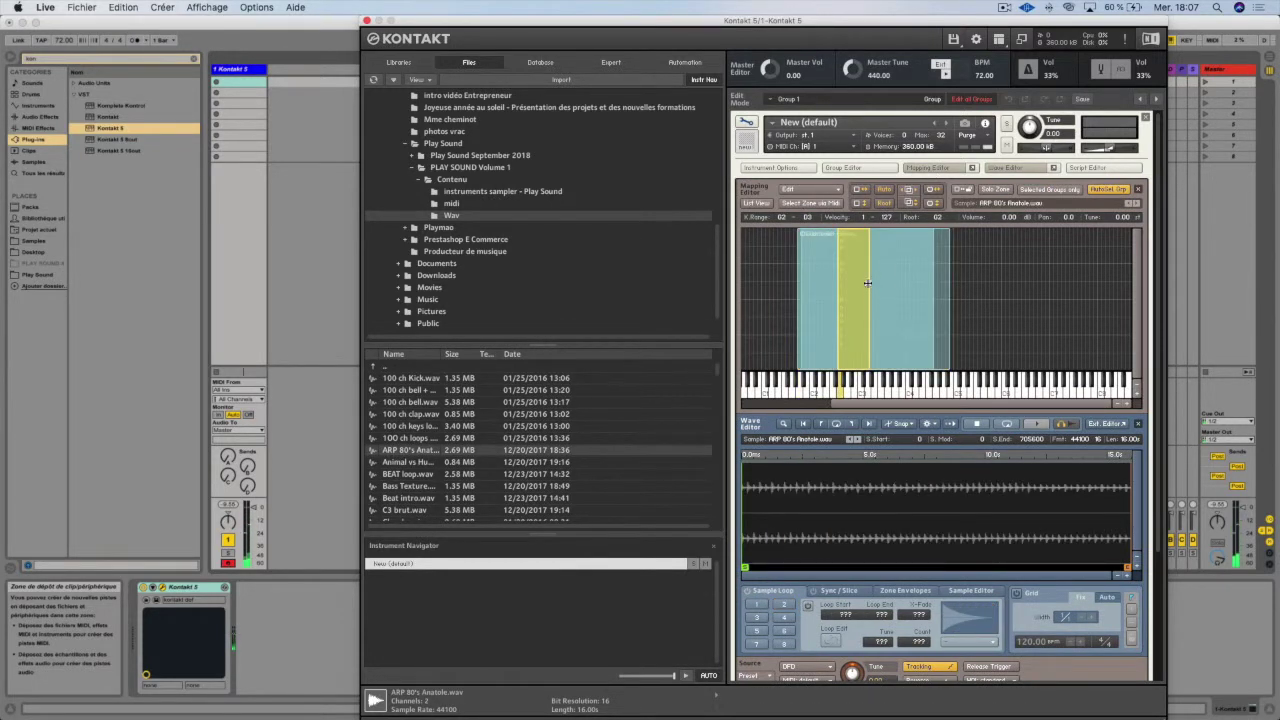
pyautogui.moveTo(869, 272); pyautogui.dragTo(944, 269)
pyautogui.moveTo(835, 278); pyautogui.dragTo(783, 279)
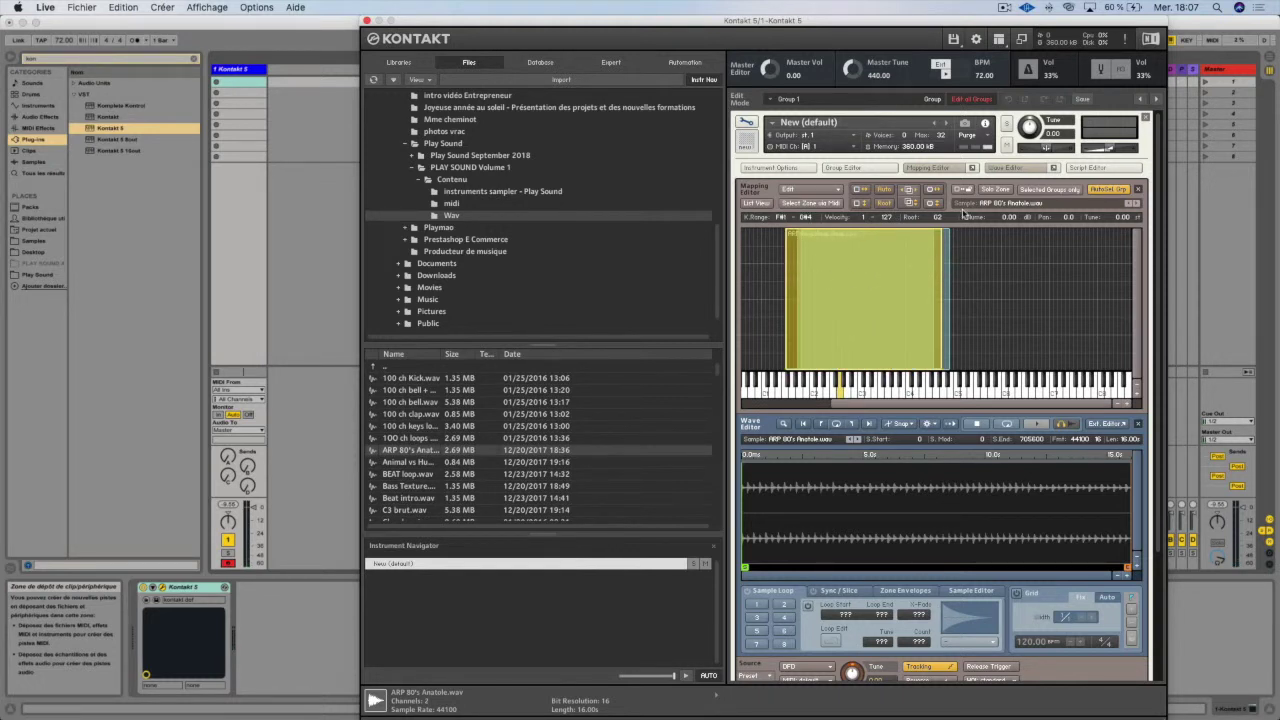
# - Hide the Mapping Editor and show the Wave Editor for ARP 80's Anatole.wav
pyautogui.click(1003, 170)
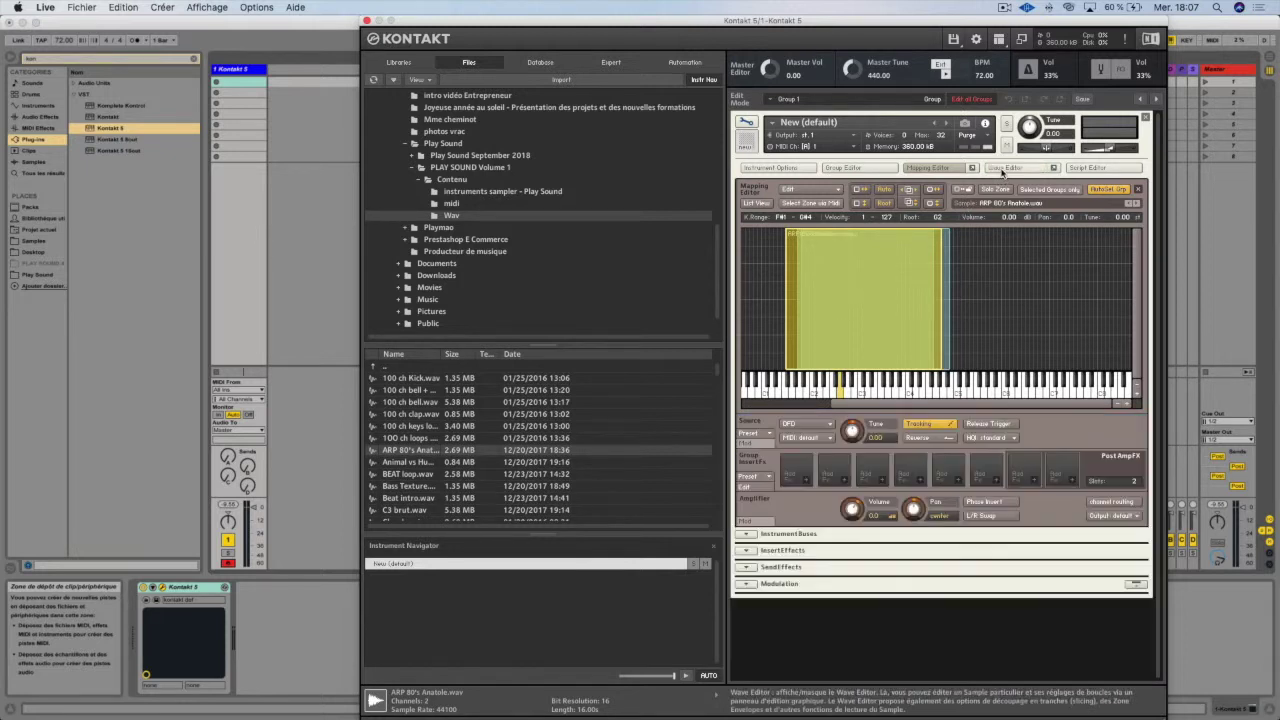
pyautogui.click(1003, 170)
pyautogui.click(930, 168)
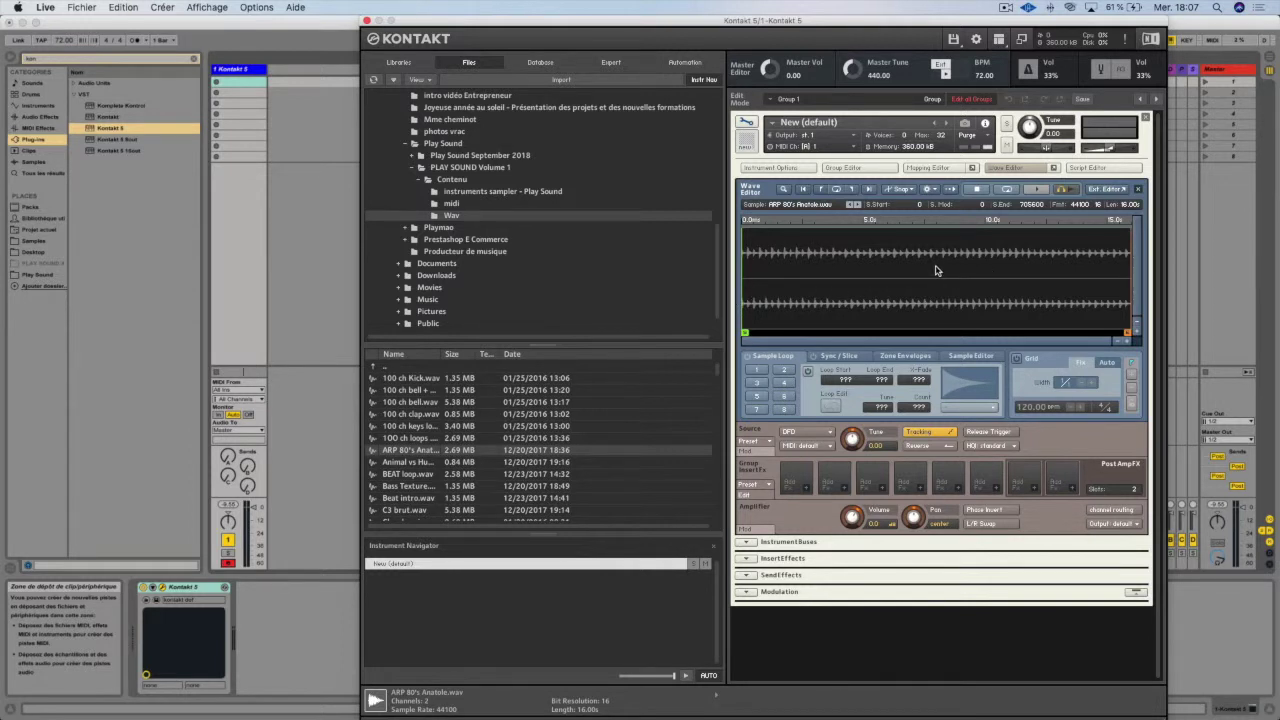
# - Switch to Launchpad, search the installed apps for "kont" and return to the sampler
pyautogui.moveTo(205, 700)
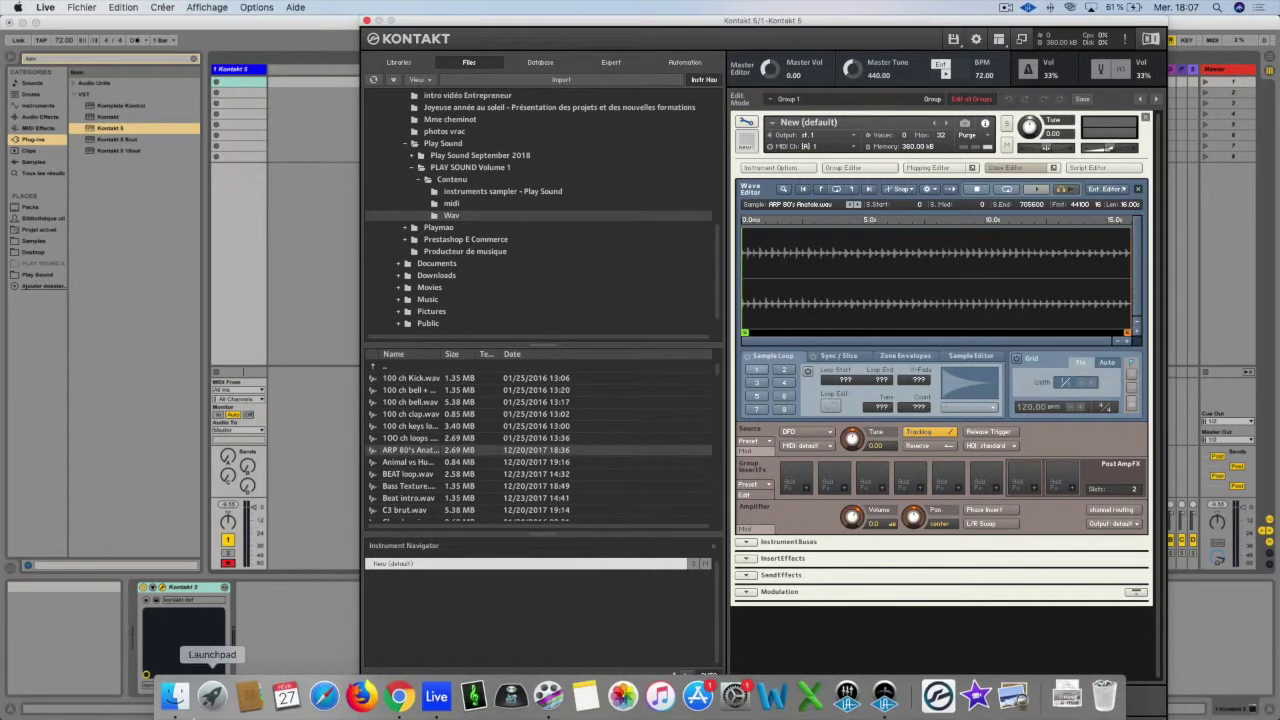
pyautogui.click(207, 698)
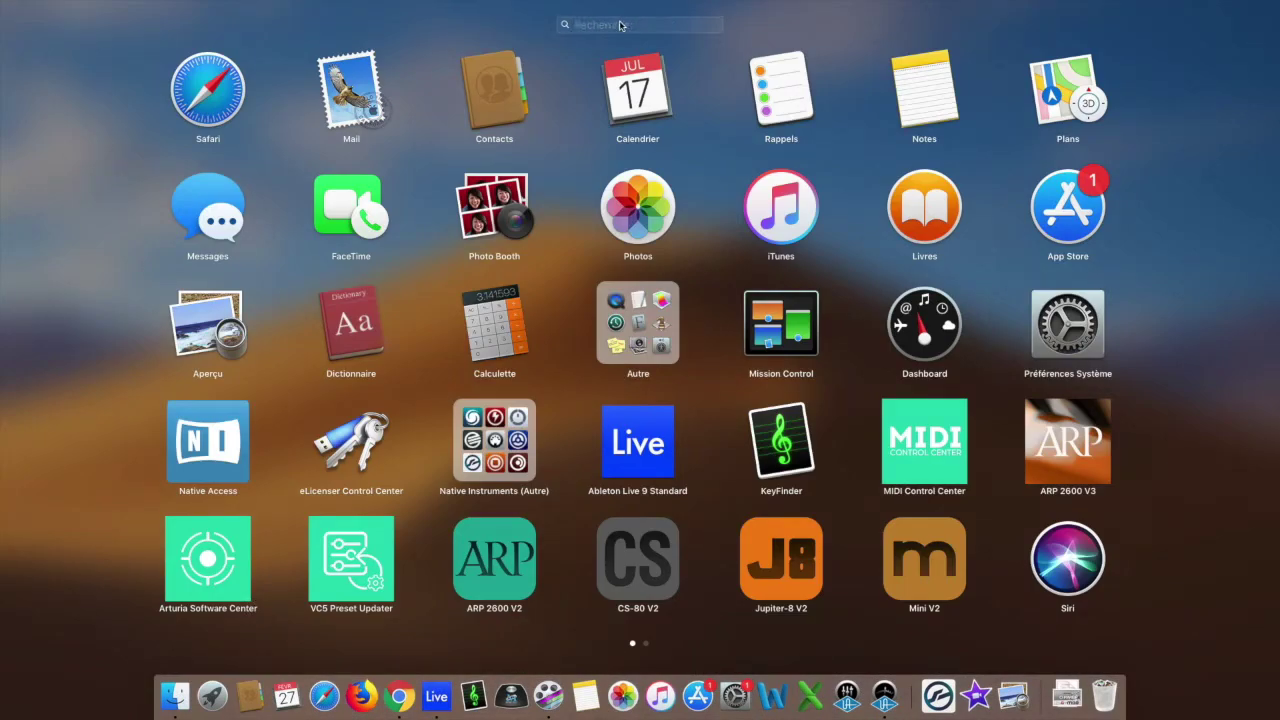
pyautogui.write('kont')
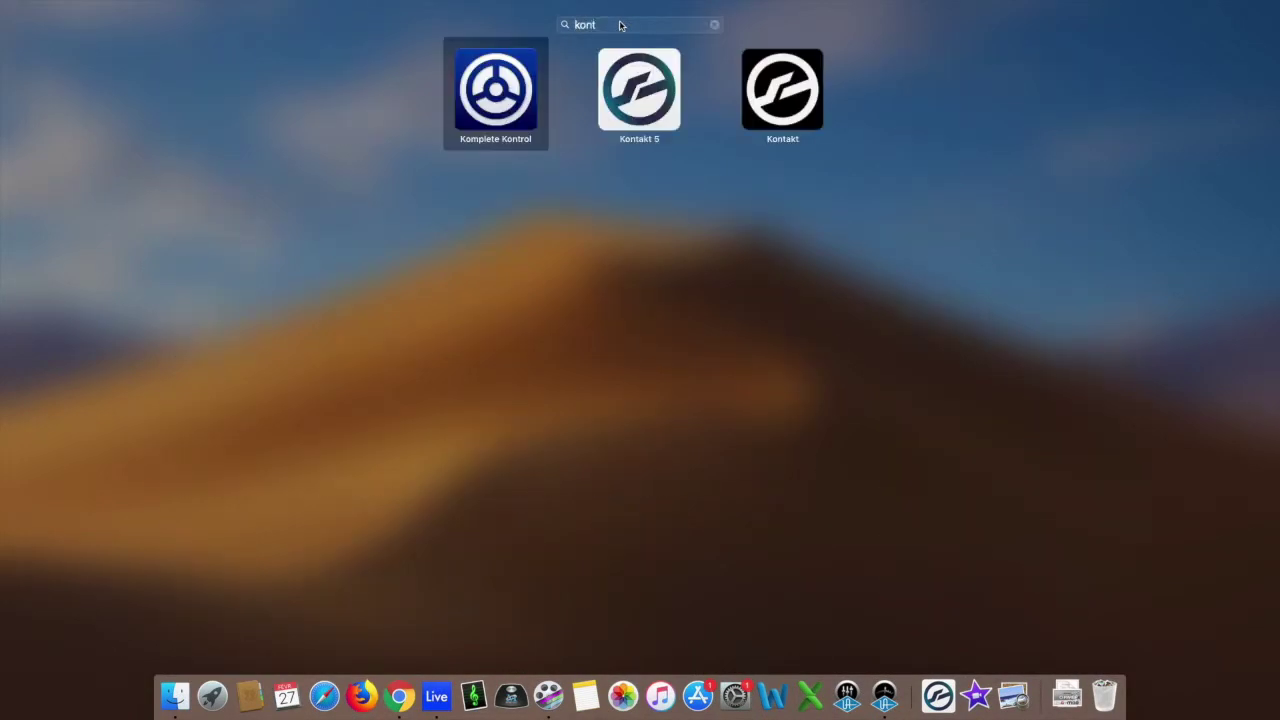
pyautogui.click(662, 304)
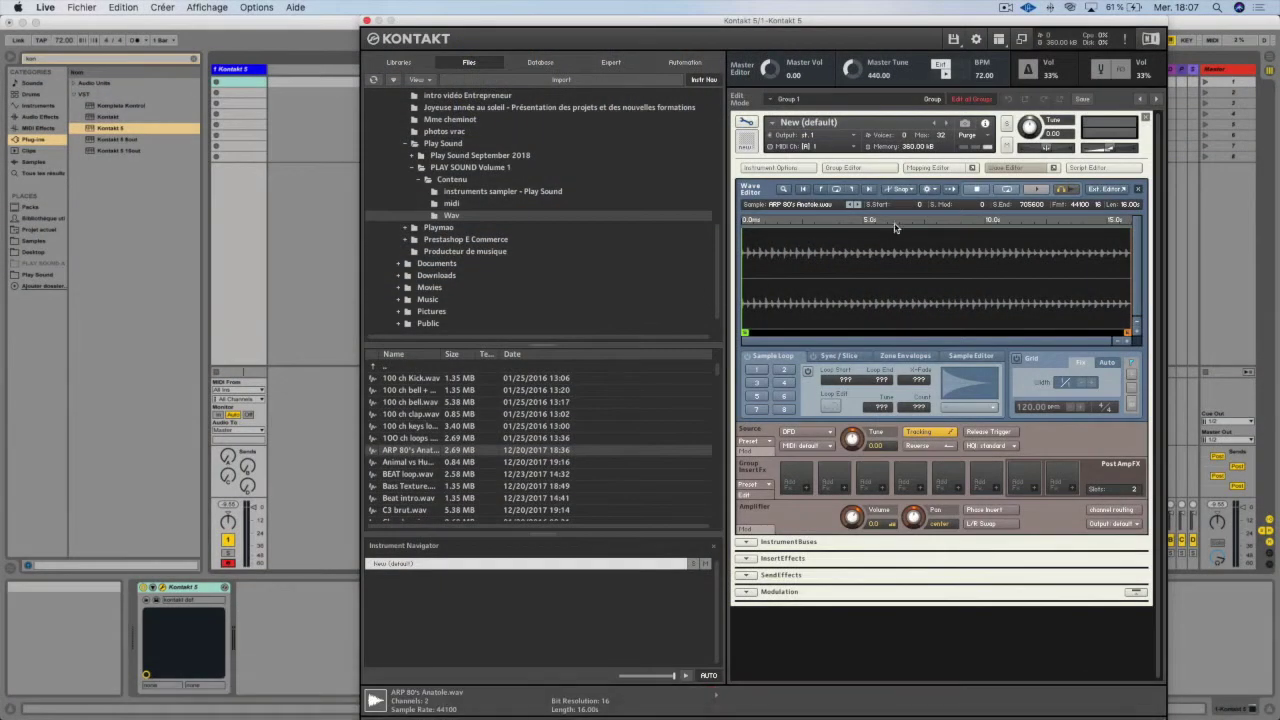
# - Try to detach the Wave Editor into its own window
pyautogui.click(1053, 168)
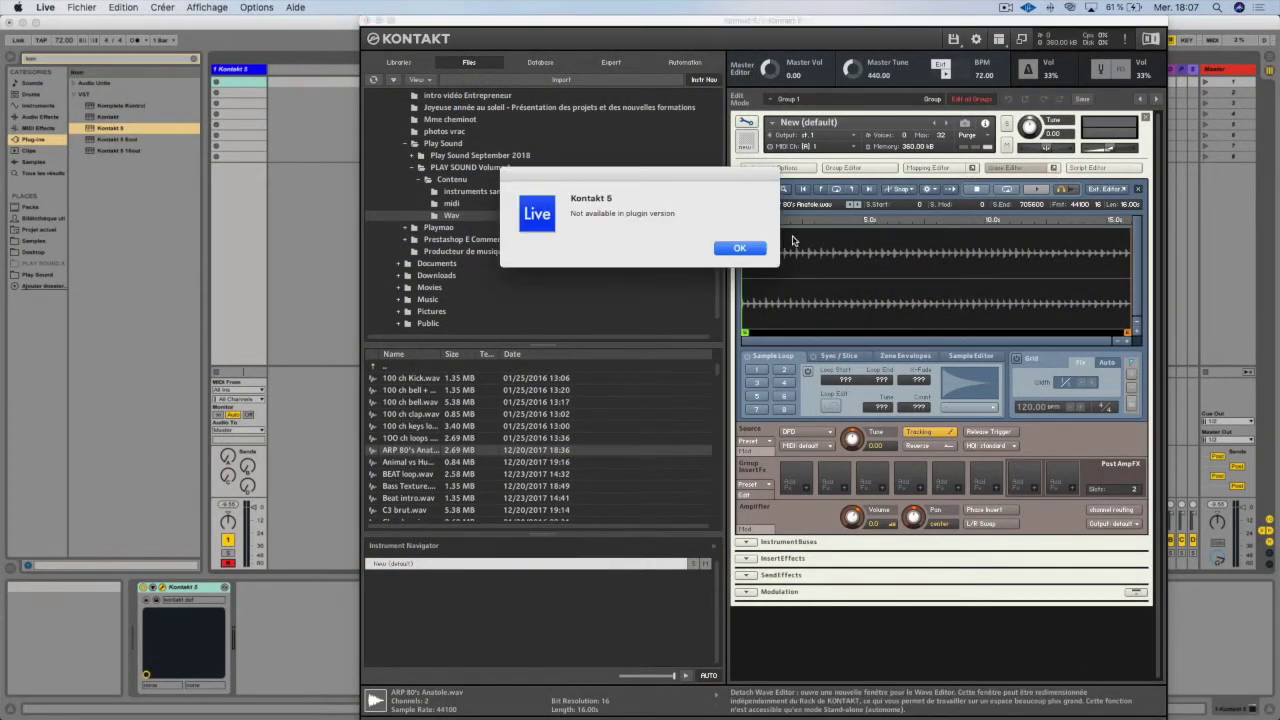
pyautogui.click(754, 250)
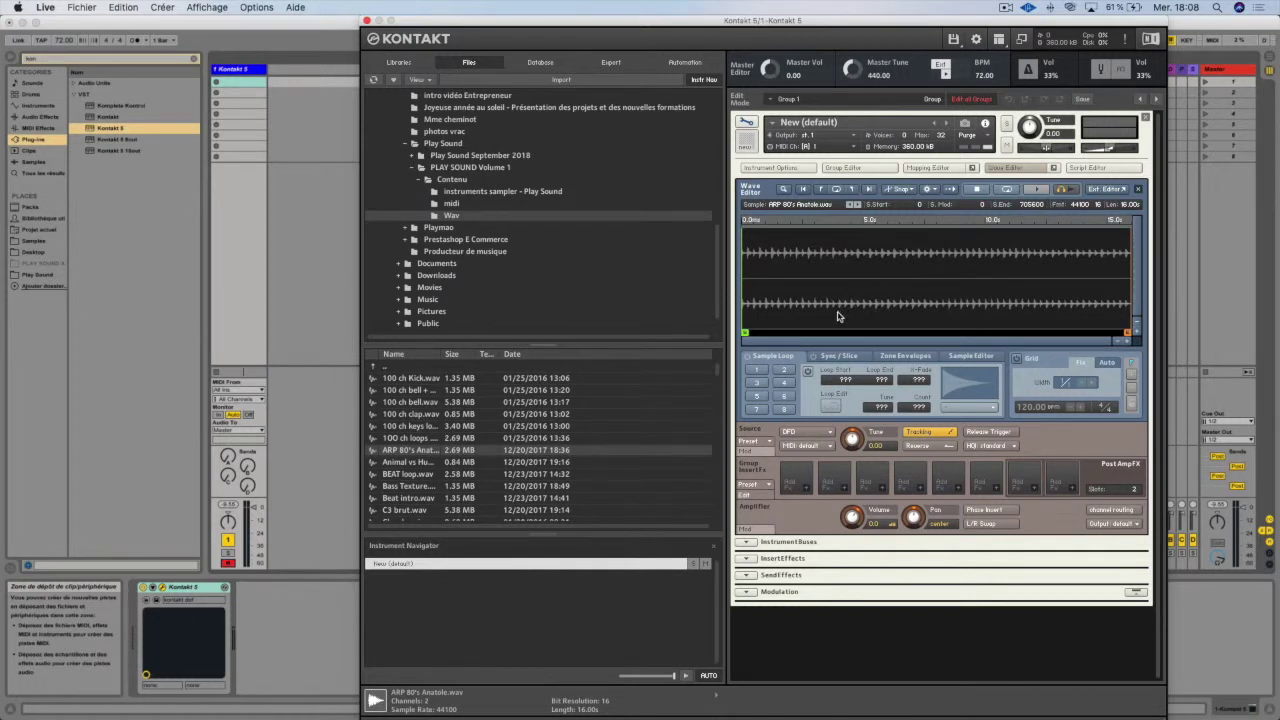
# - Activate sample loops on ARP 80's Anatole.wav and select loop 1
pyautogui.click(748, 357)
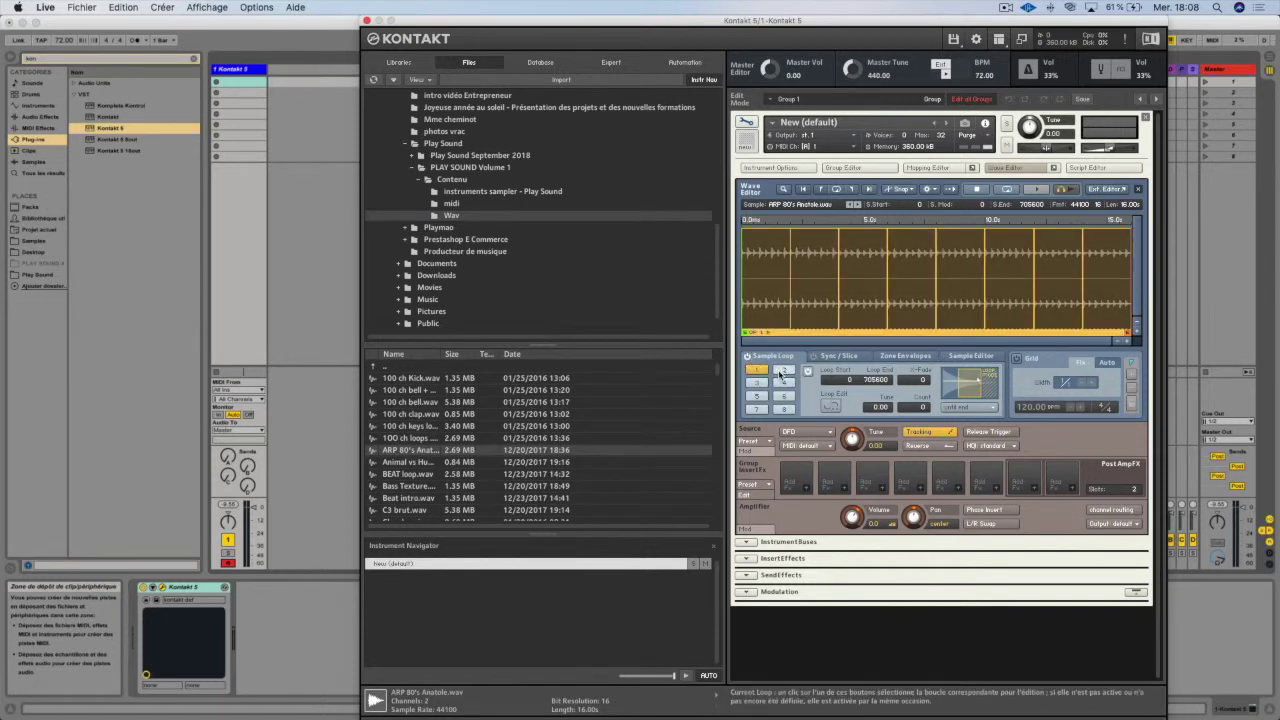
pyautogui.click(758, 383)
pyautogui.click(757, 370)
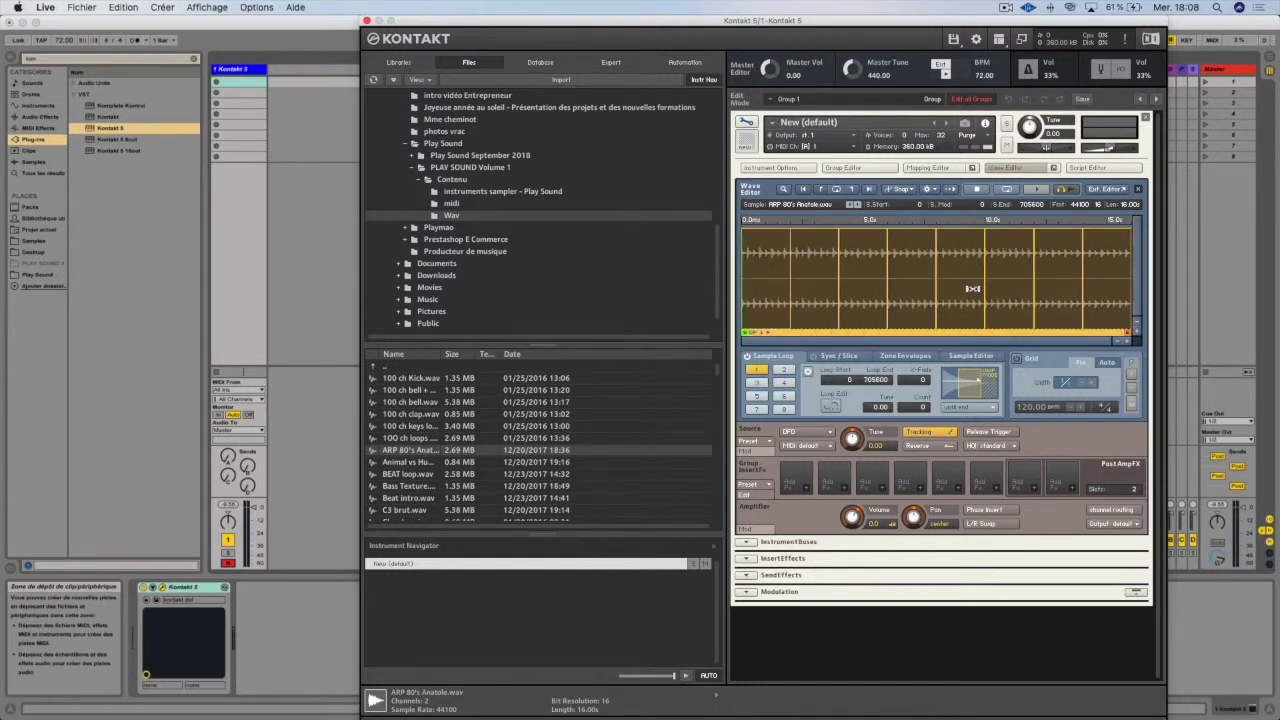
# - Examine the Sync / Slice, Zone Envelopes and Sample Editor options of the Wave Editor
pyautogui.click(838, 357)
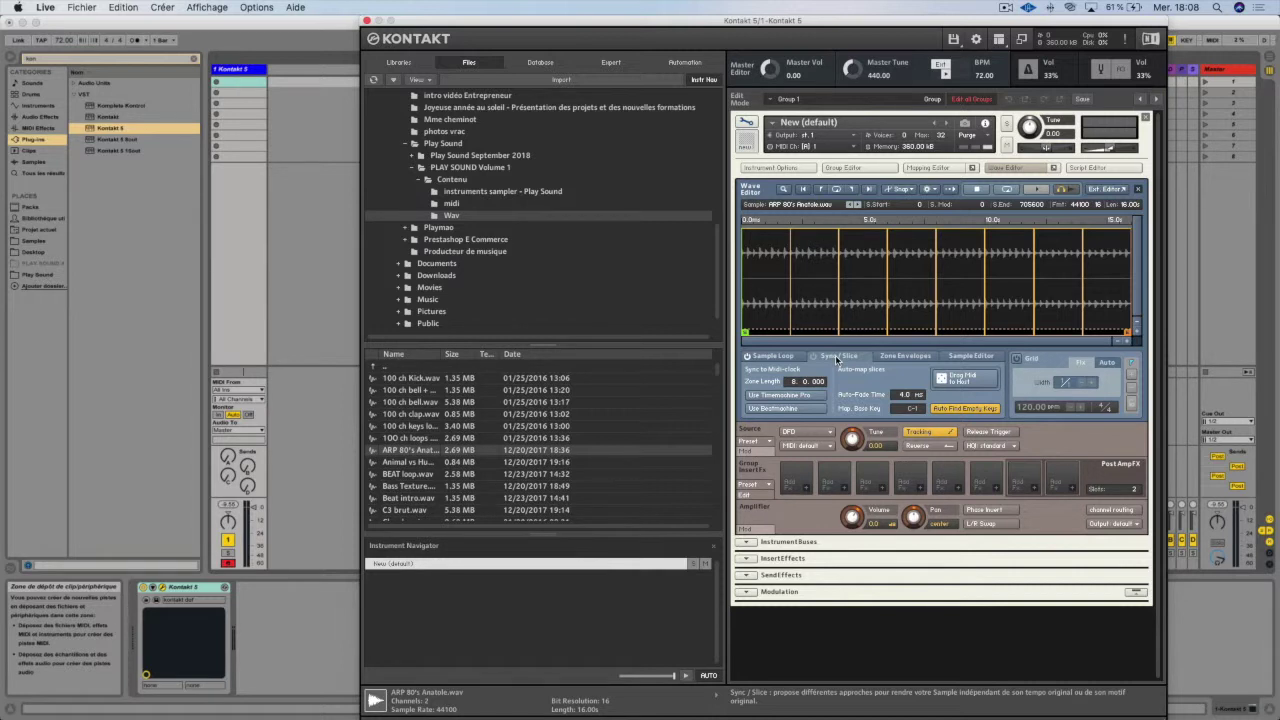
pyautogui.click(911, 360)
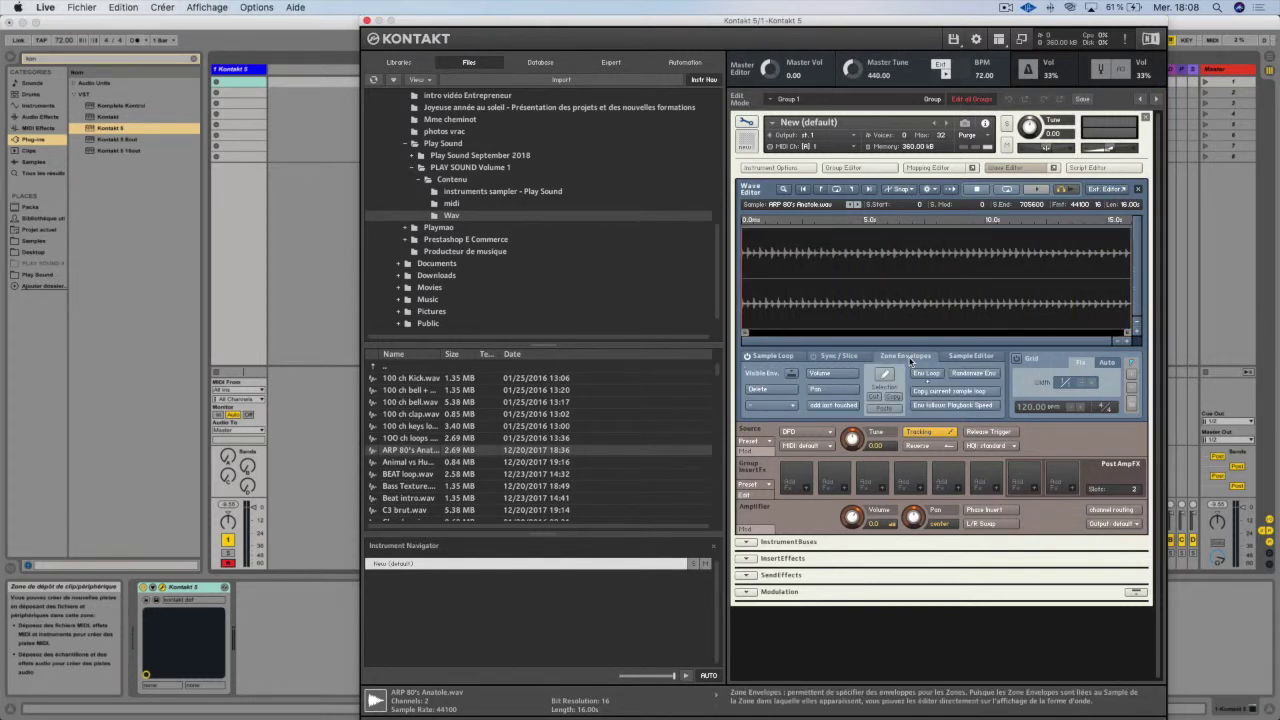
pyautogui.click(950, 356)
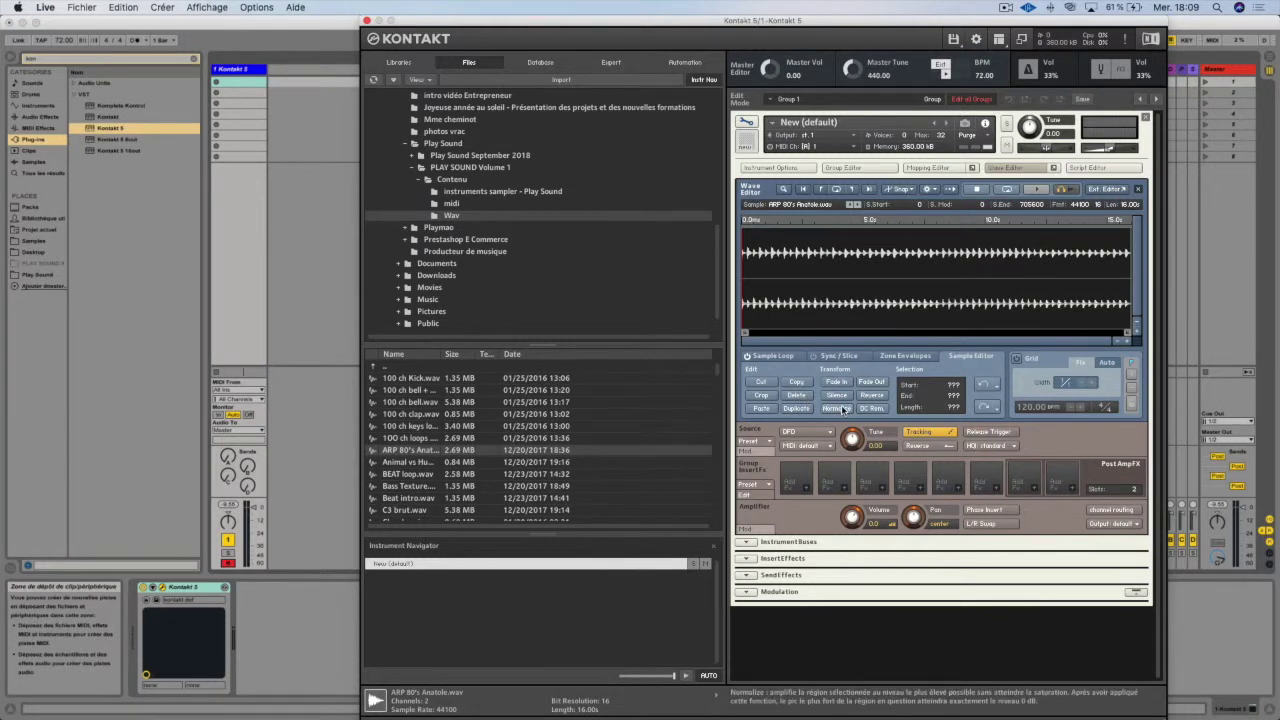
# - Turn on the waveform grid, change it to Auto mode and turn the grid off again
pyautogui.click(1017, 360)
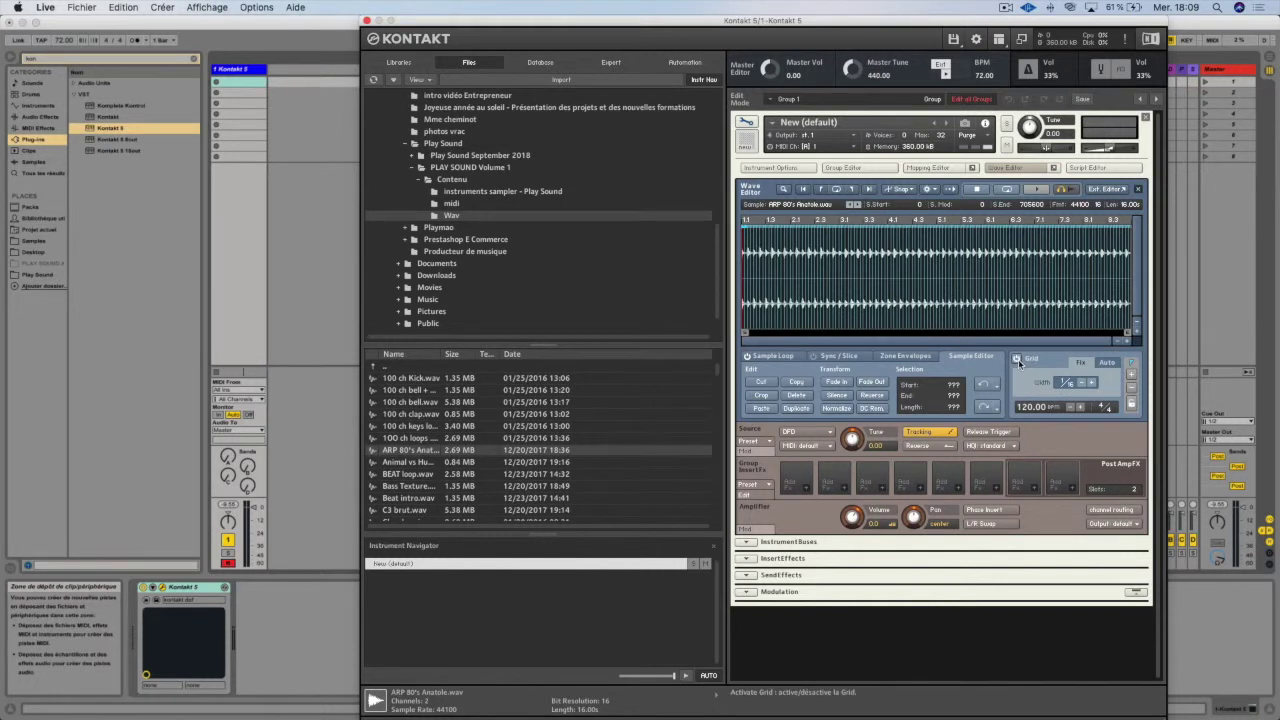
pyautogui.click(1105, 362)
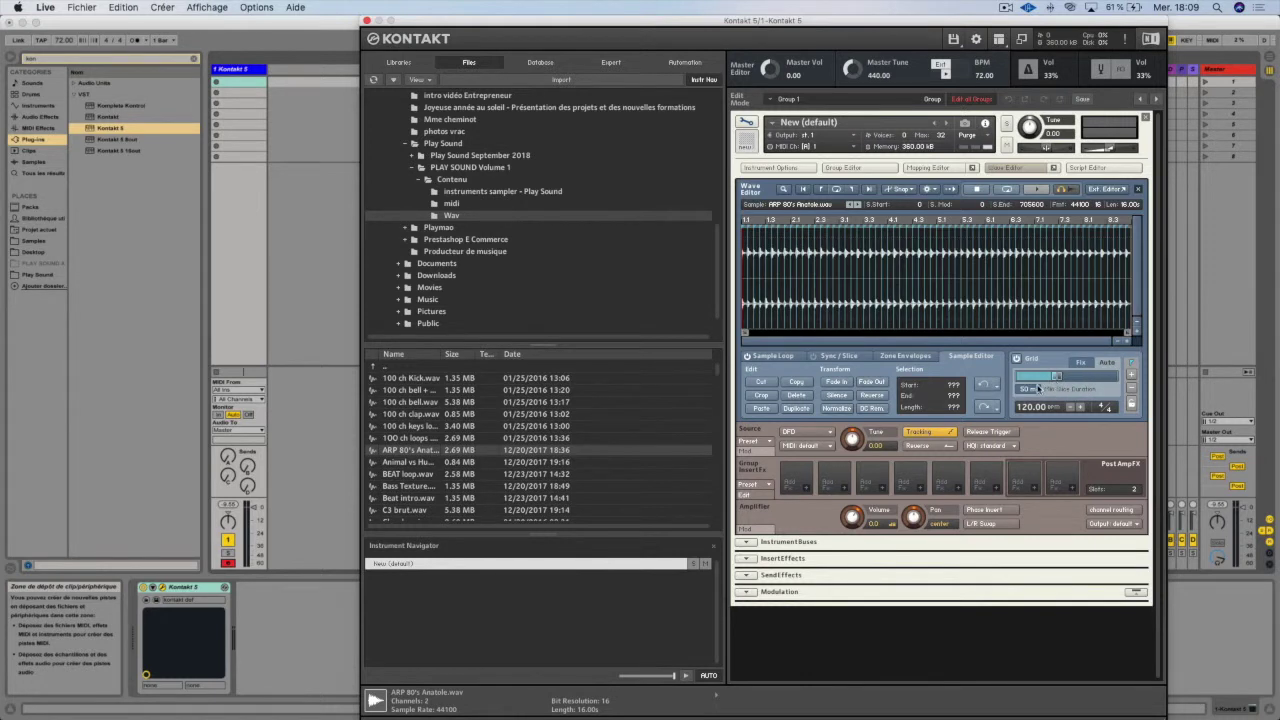
pyautogui.click(1018, 359)
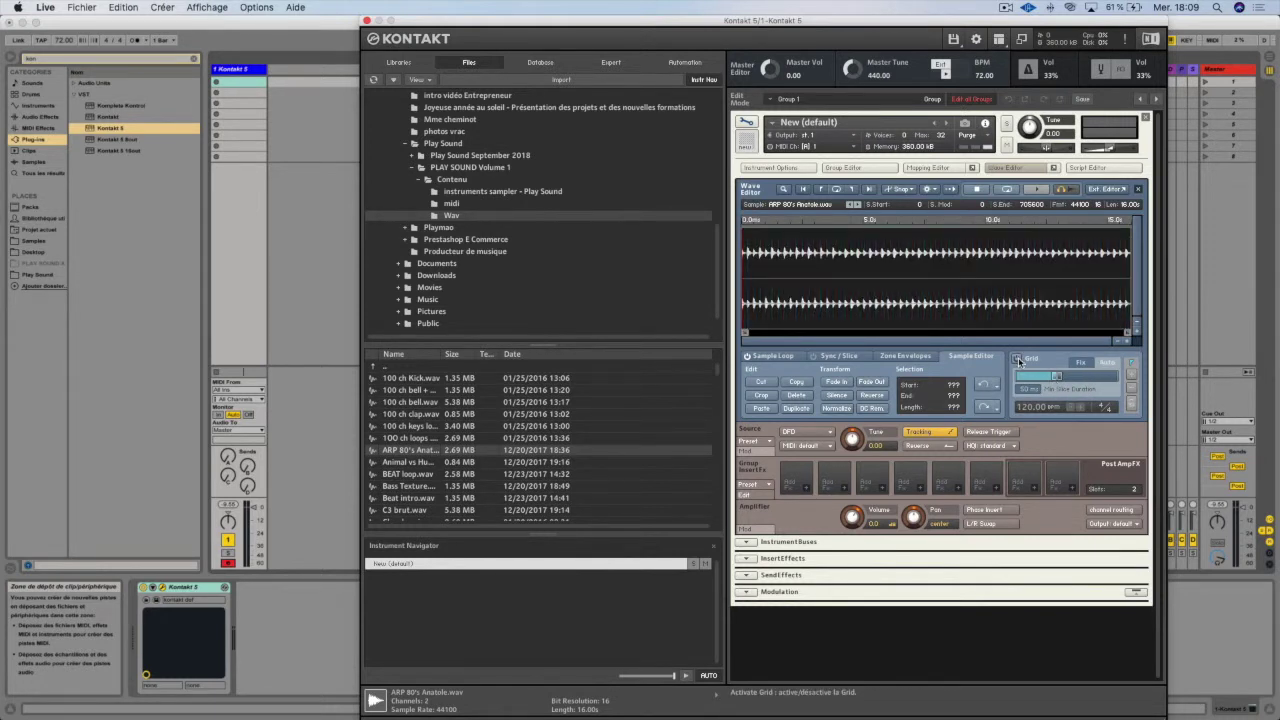
# - Examine the ARP 80's Anatole.wav waveform at different magnifications, including the start of the sample
pyautogui.click(783, 190)
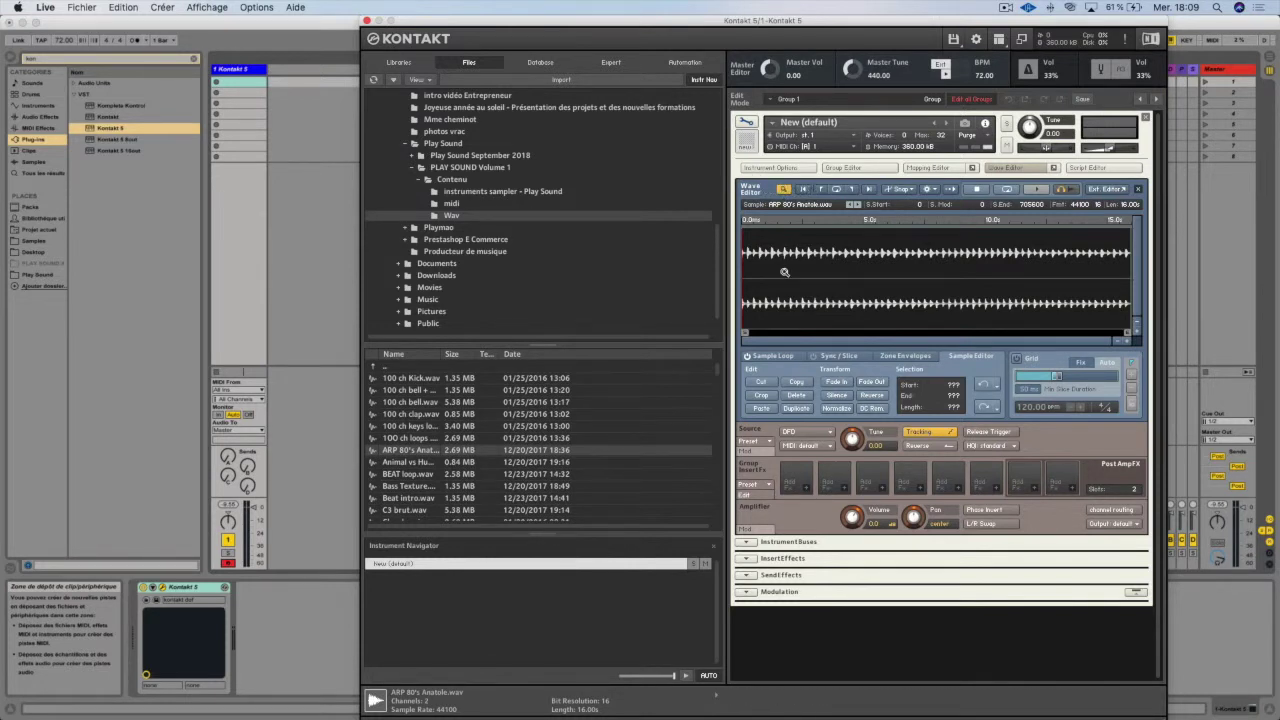
pyautogui.moveTo(782, 255); pyautogui.dragTo(830, 280)
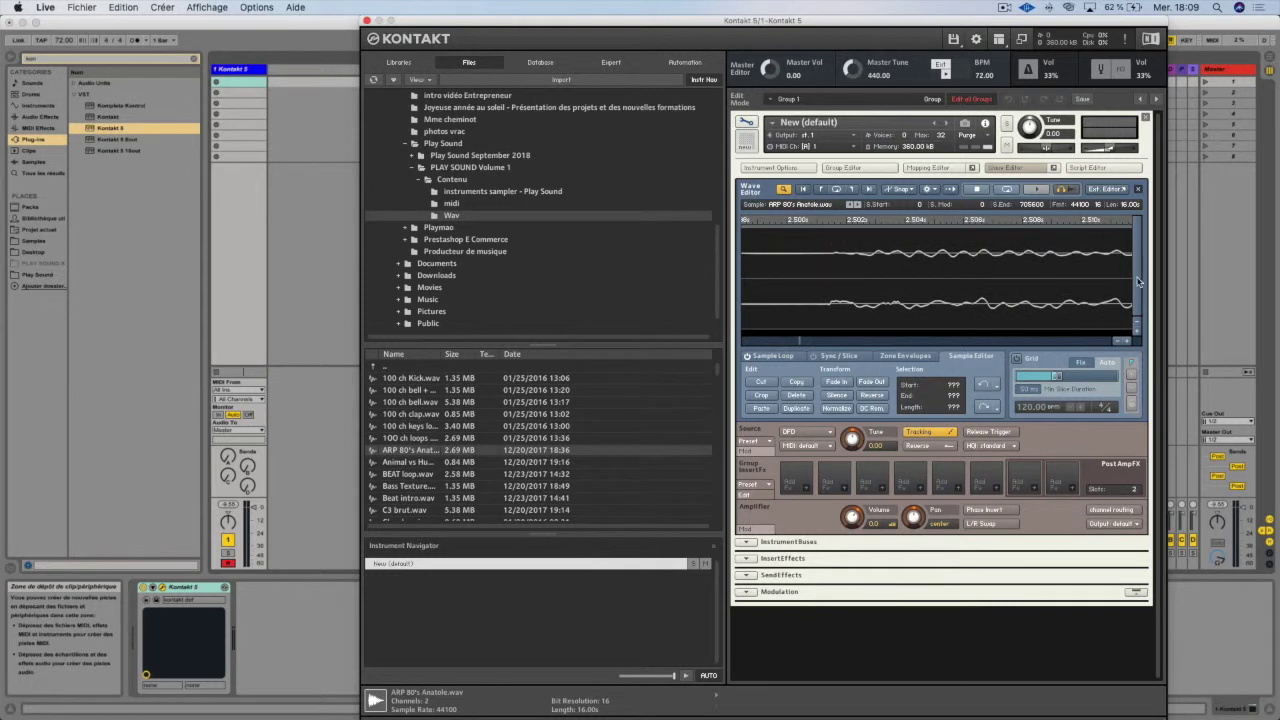
pyautogui.moveTo(1120, 342); pyautogui.dragTo(1120, 343)
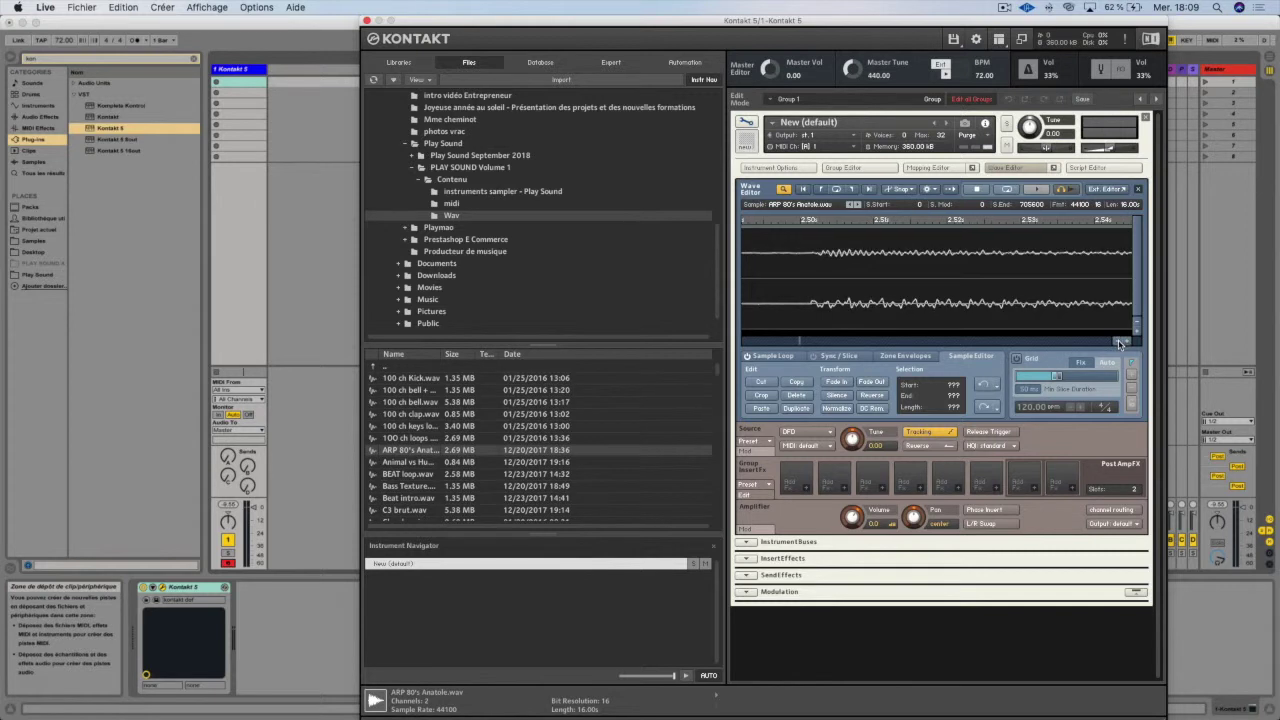
pyautogui.rightClick(805, 267)
pyautogui.rightClick(804, 267)
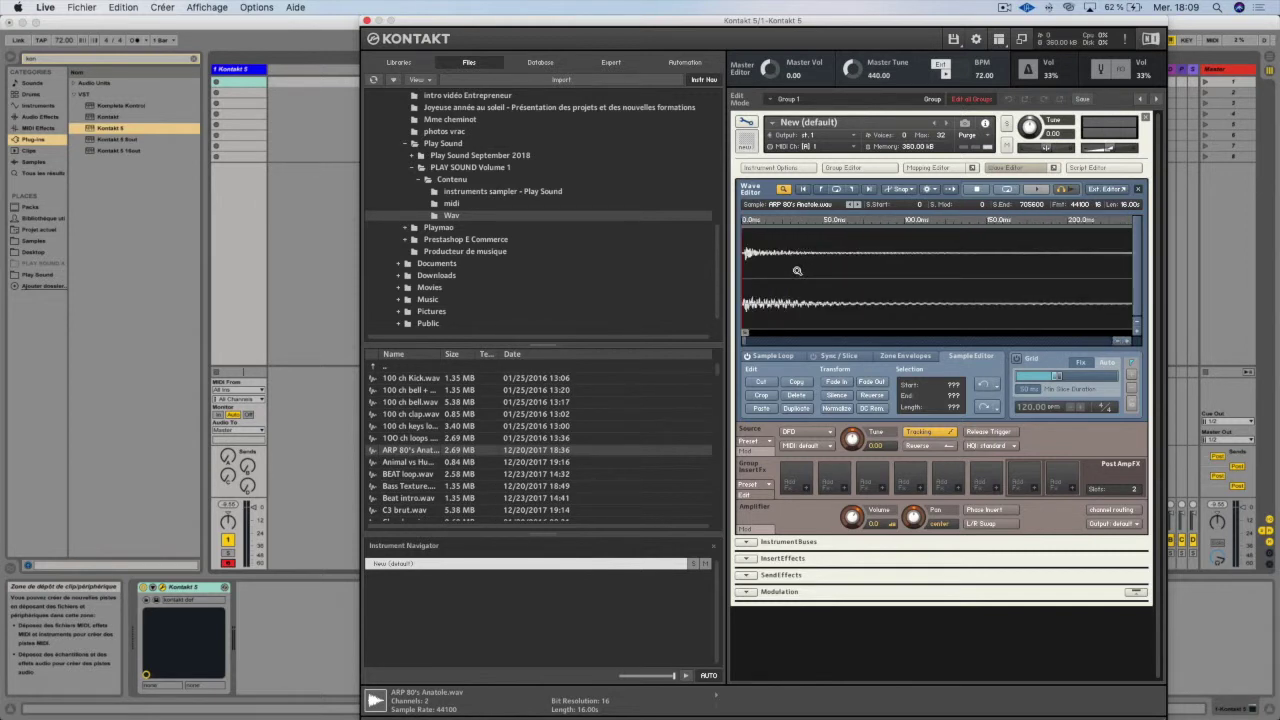
pyautogui.rightClick(763, 256)
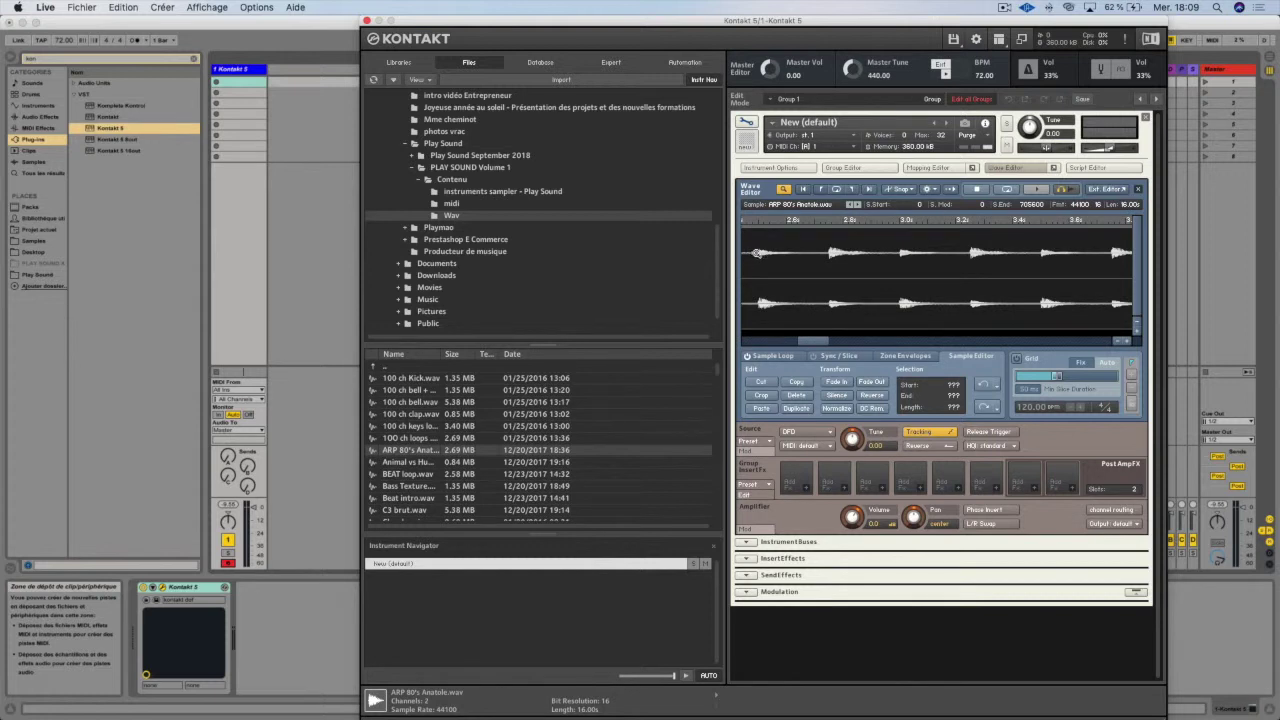
pyautogui.rightClick(763, 256)
pyautogui.click(803, 190)
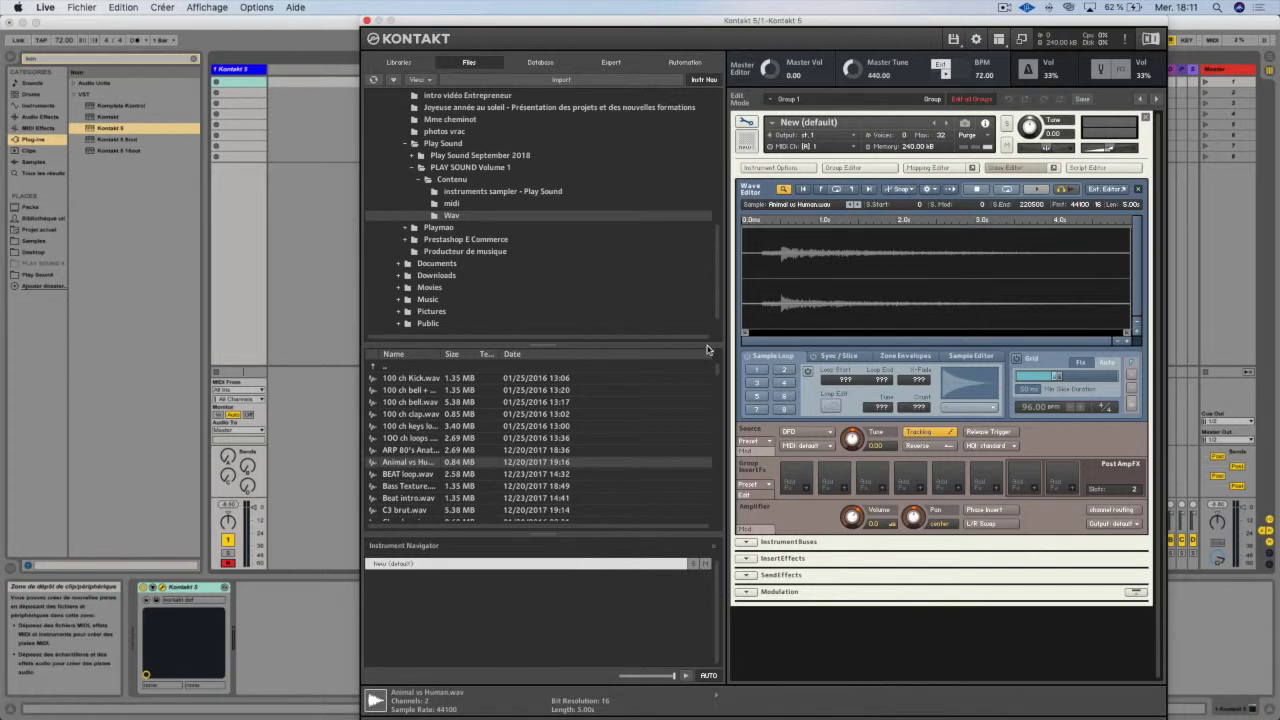
# - Activate sample loop 2 on Animal vs Human.wav and inspect its region in the waveform
pyautogui.click(756, 372)
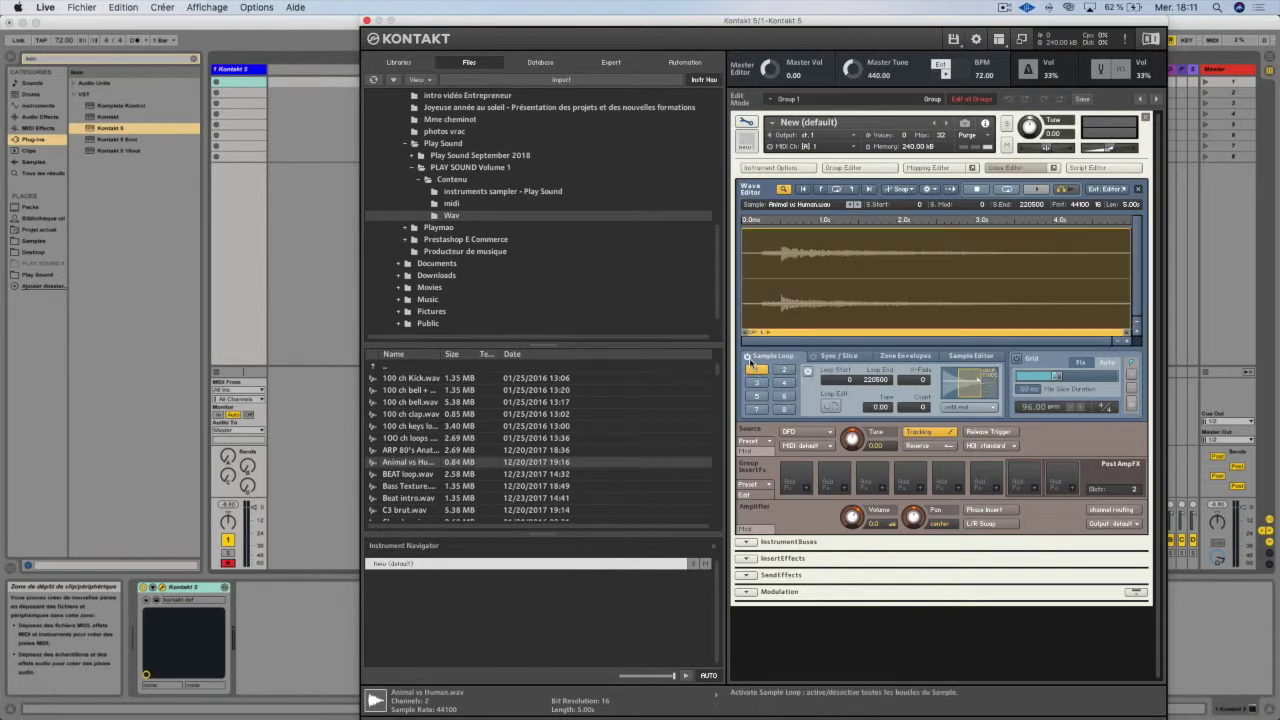
pyautogui.click(784, 371)
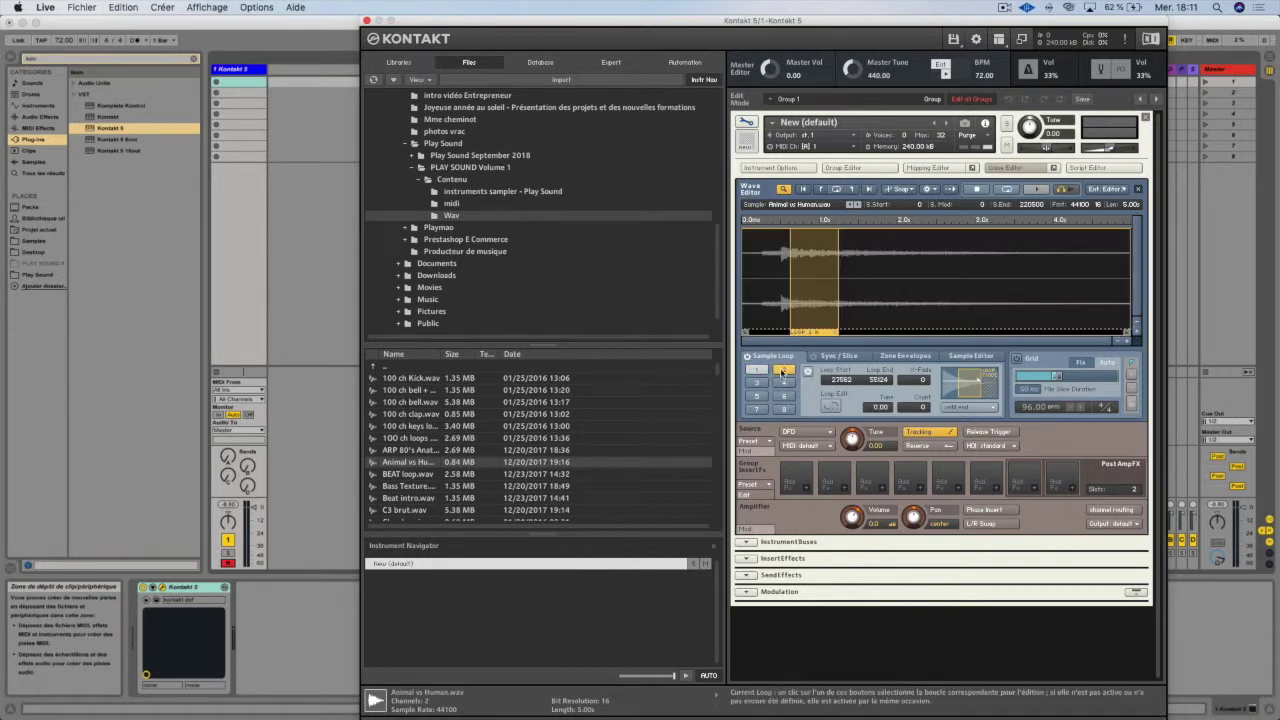
pyautogui.click(837, 189)
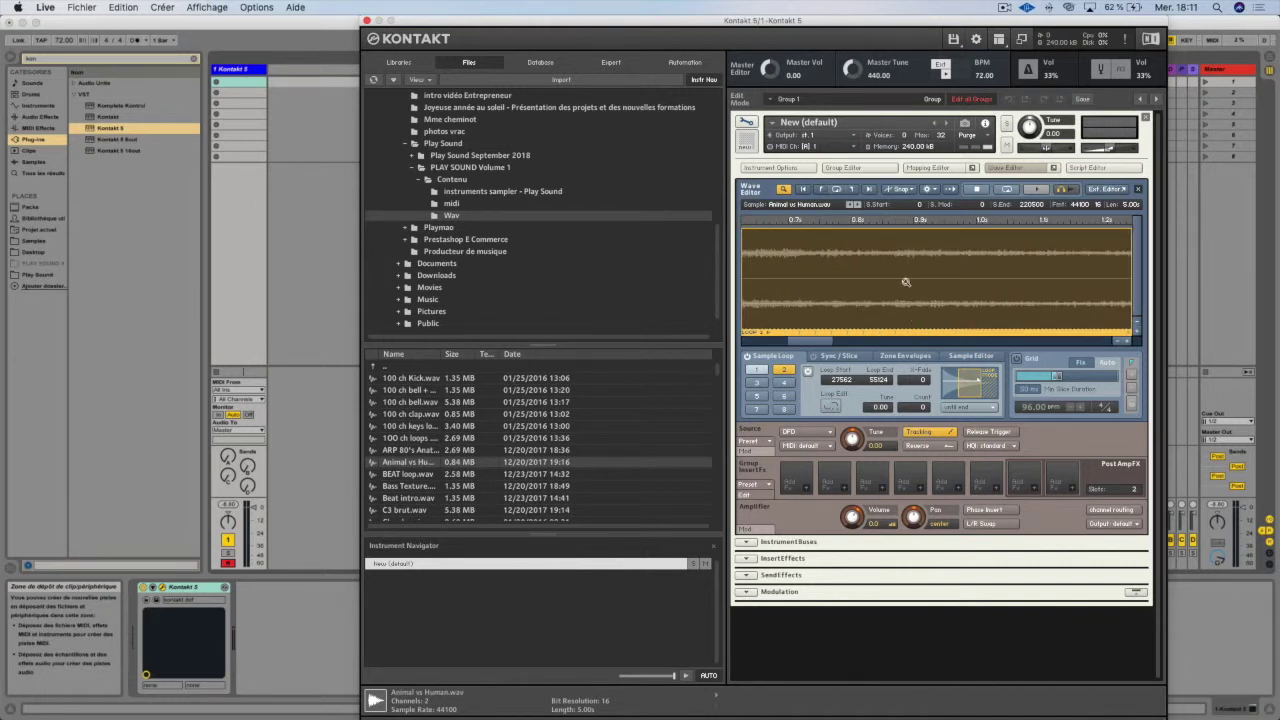
pyautogui.click(822, 190)
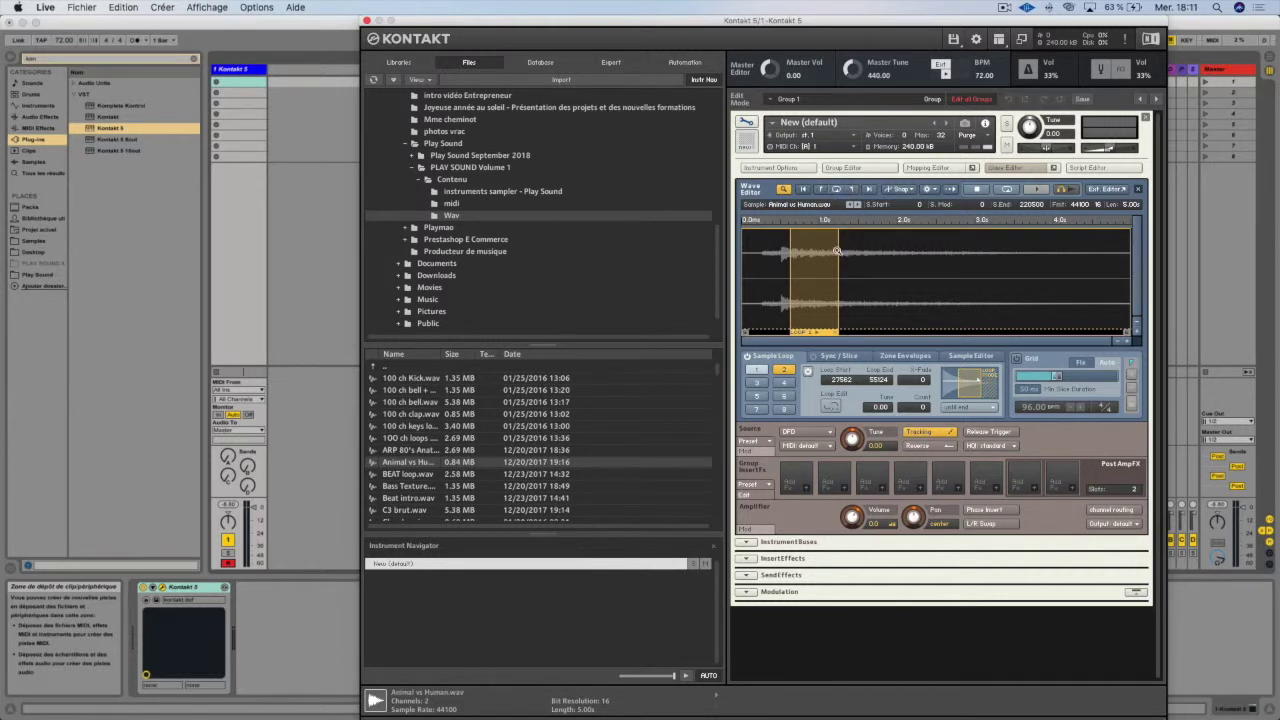
# - Recalculate loop 2's end point with find loop end (short) and again with find loop end (long)
pyautogui.click(898, 194)
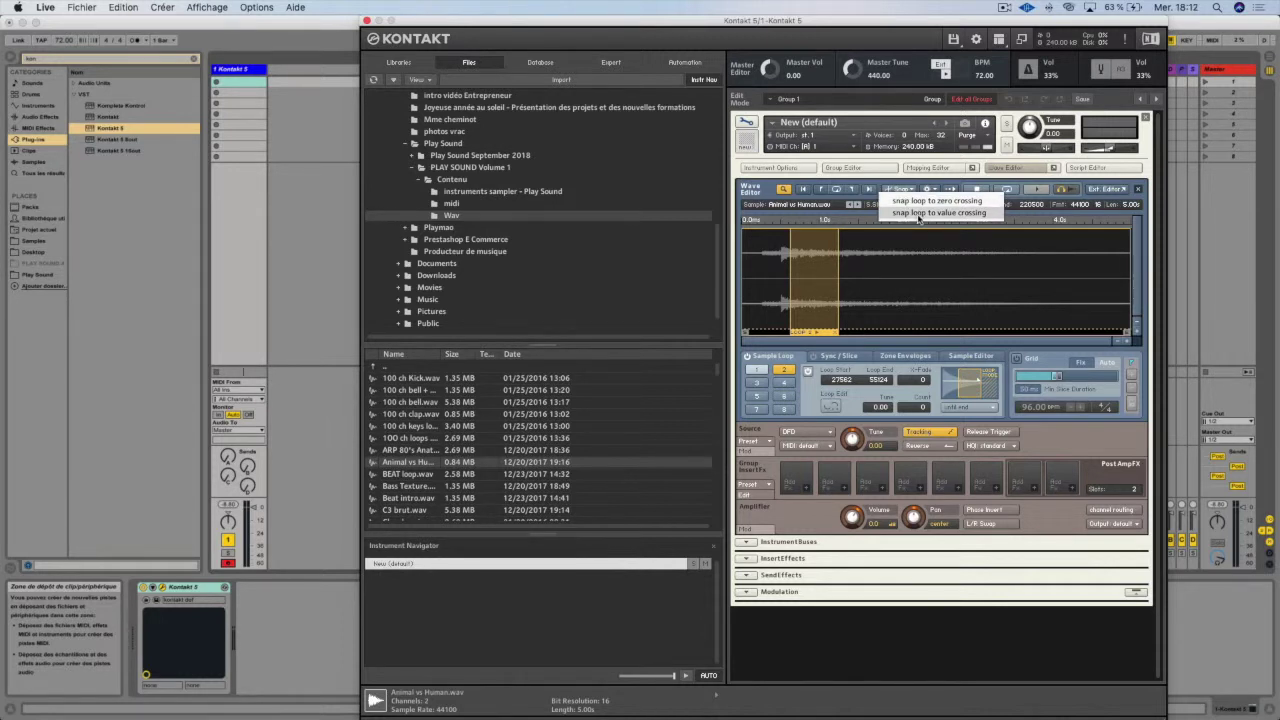
pyautogui.click(931, 190)
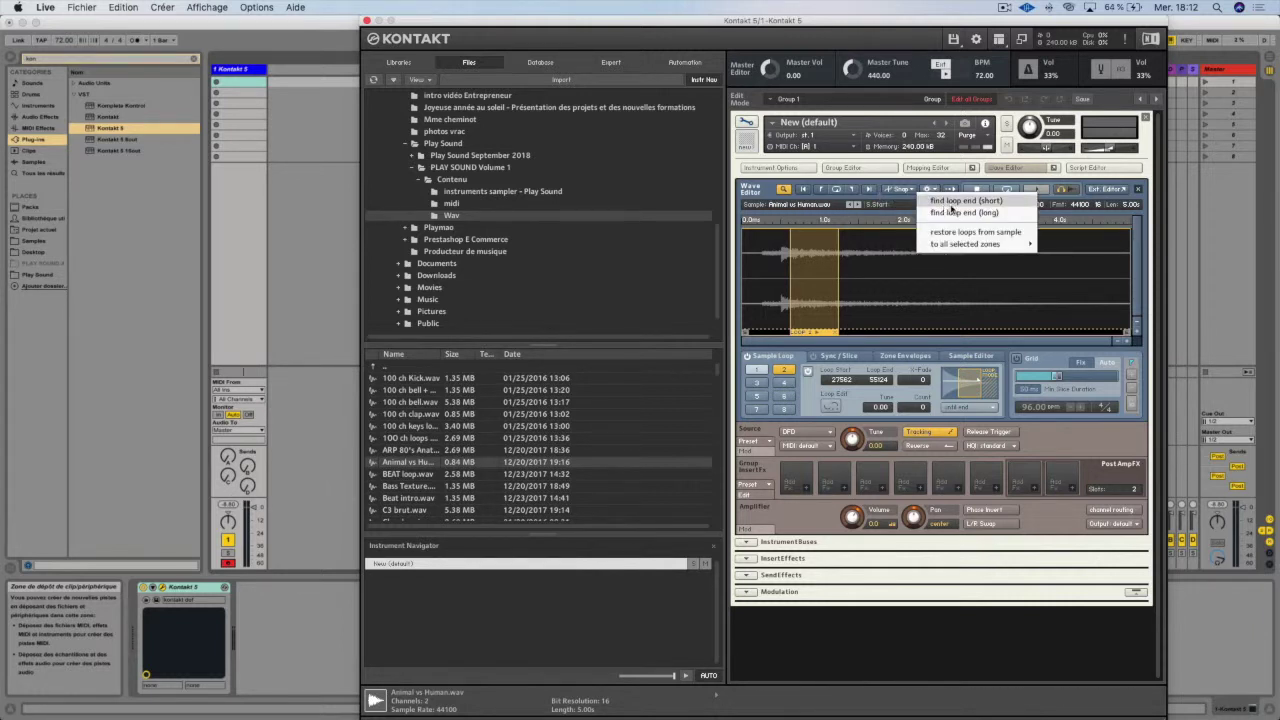
pyautogui.click(953, 201)
pyautogui.click(928, 188)
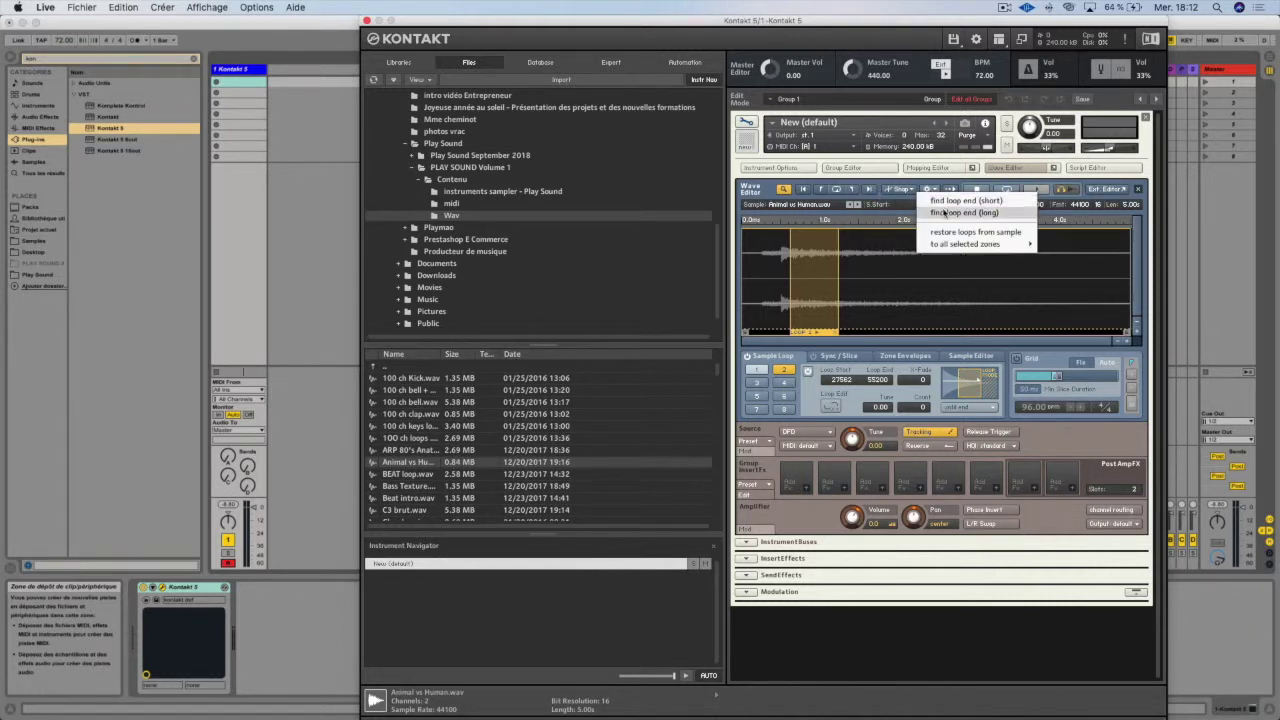
pyautogui.click(945, 212)
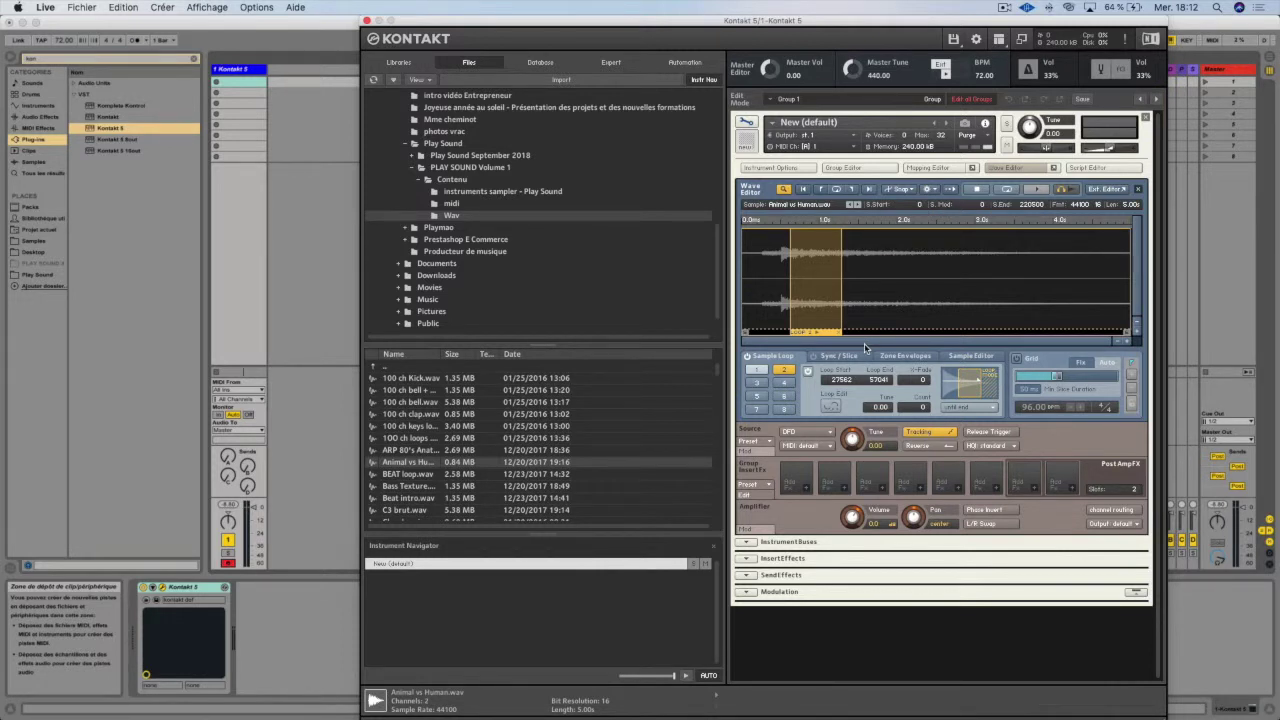
# - Audition Animal vs Human.wav in the Wave Editor, starting and stopping its playback
pyautogui.click(1037, 188)
pyautogui.click(979, 190)
pyautogui.click(1033, 190)
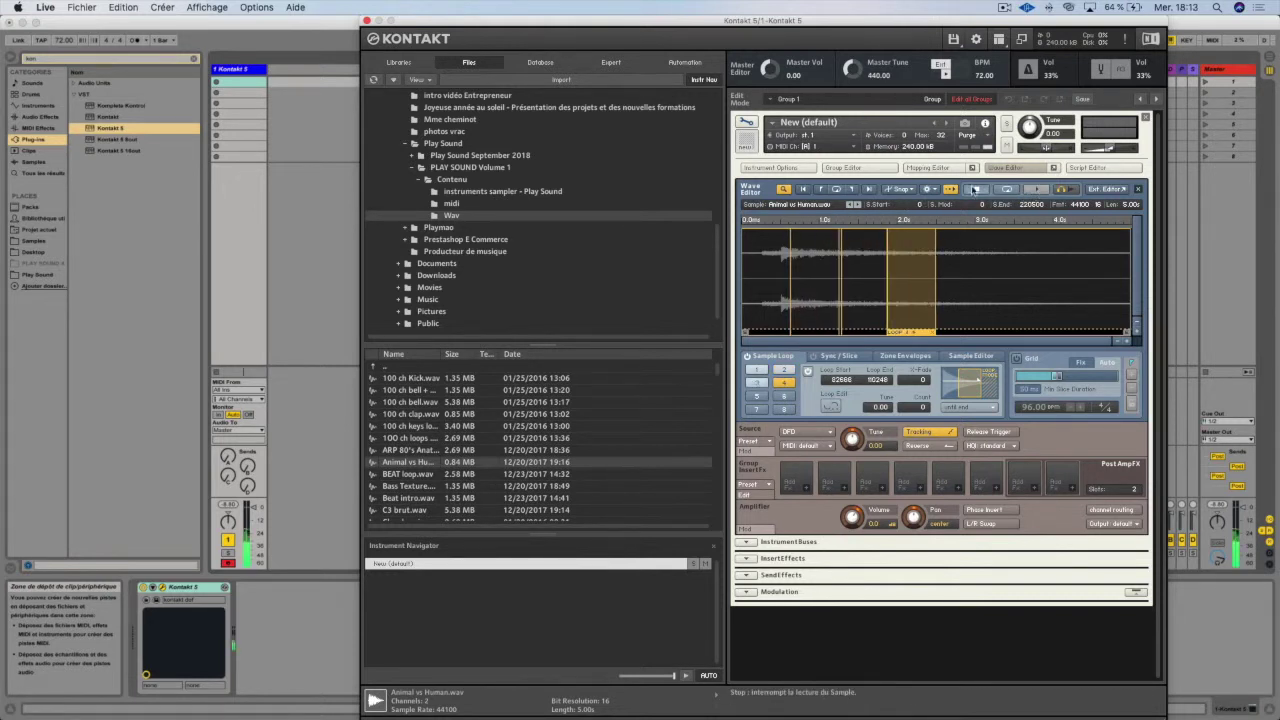
pyautogui.click(1033, 190)
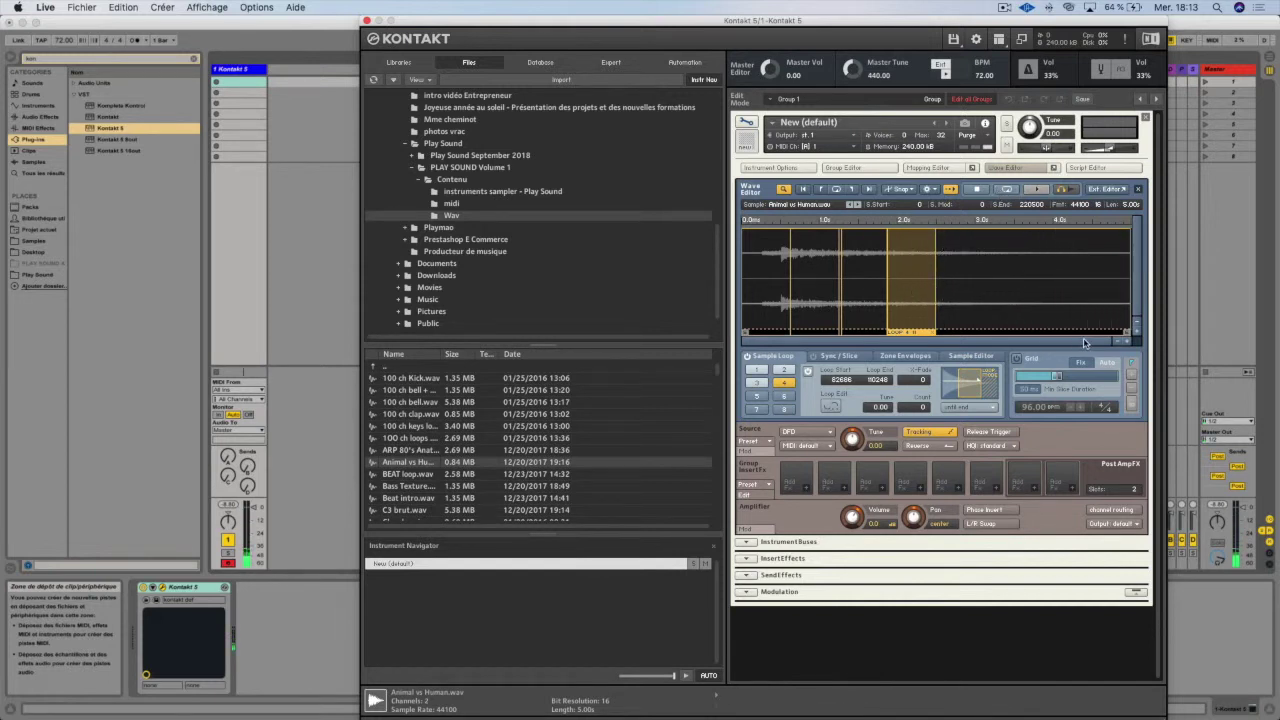
pyautogui.click(1126, 343)
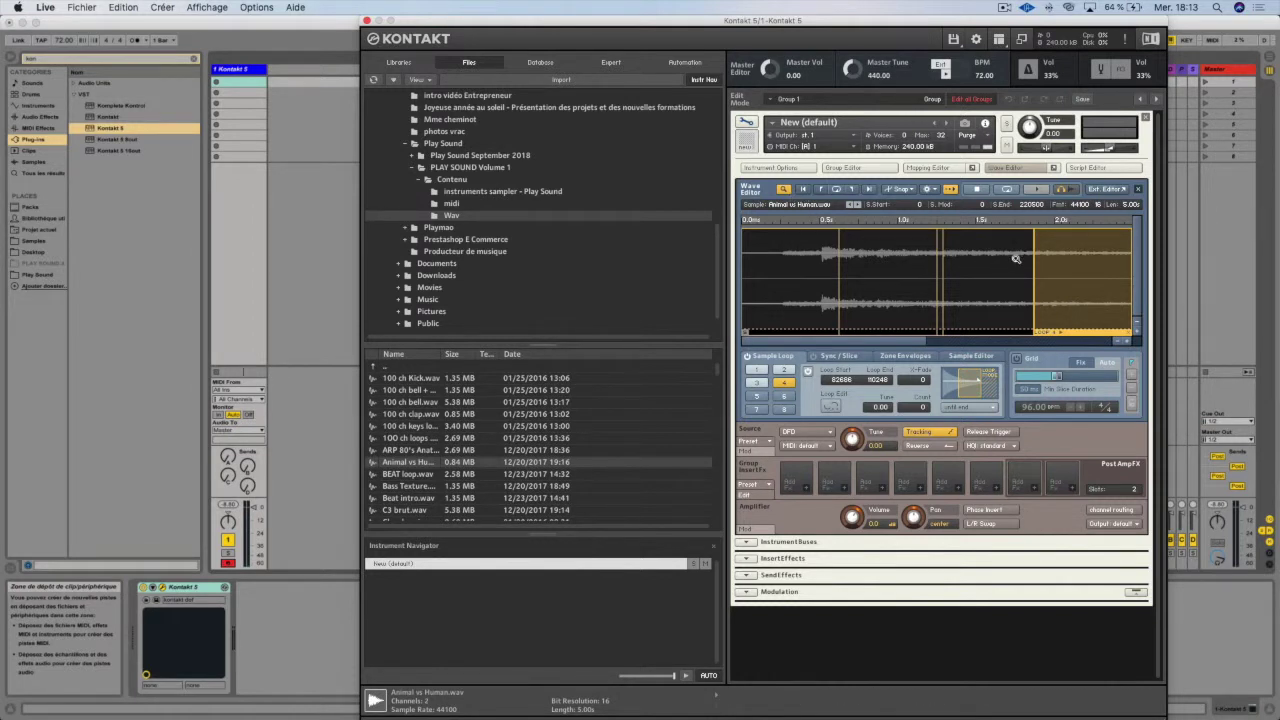
# - Magnify the Animal vs Human.wav waveform around loop 4 and play the sample briefly at that magnification
pyautogui.click(1046, 248)
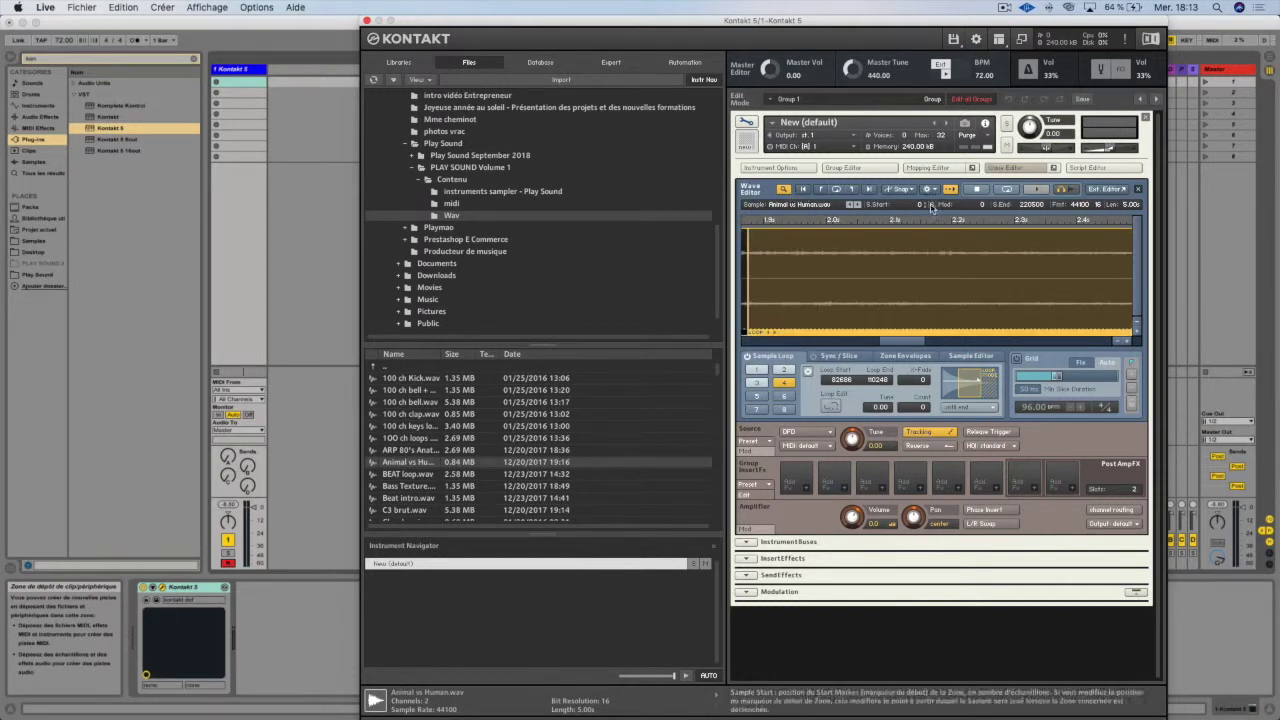
pyautogui.click(1037, 190)
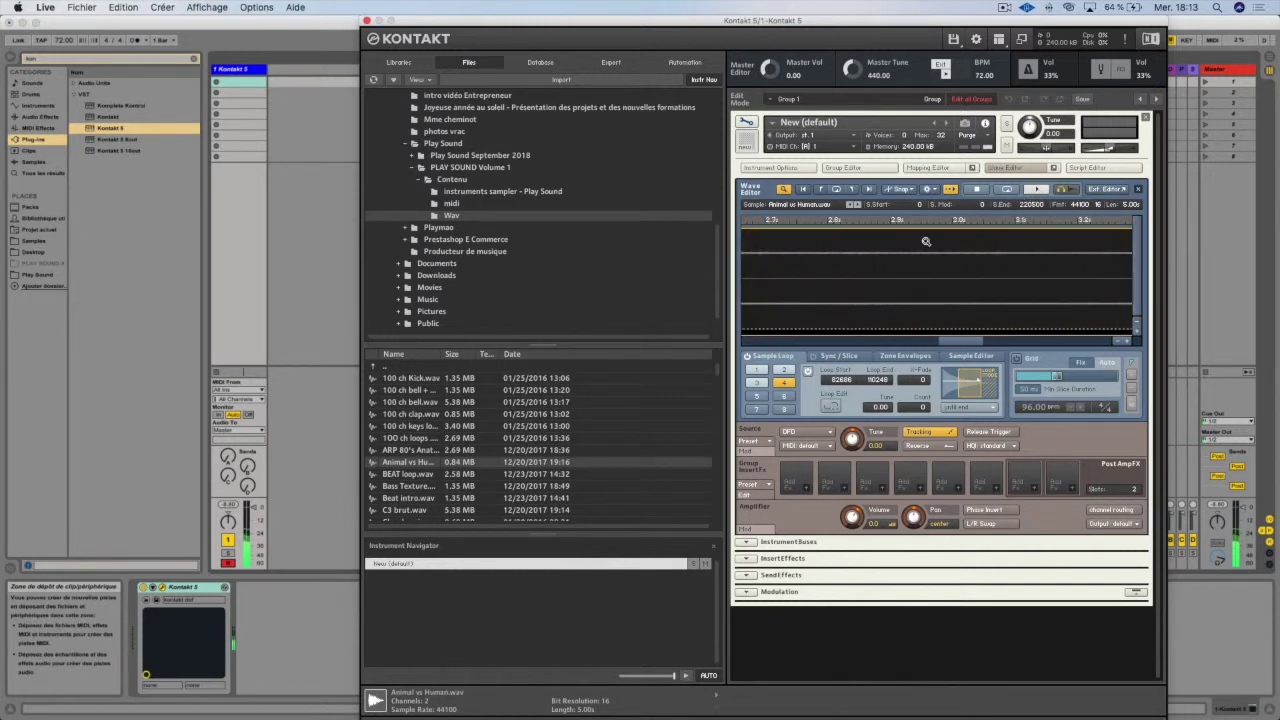
pyautogui.click(1040, 190)
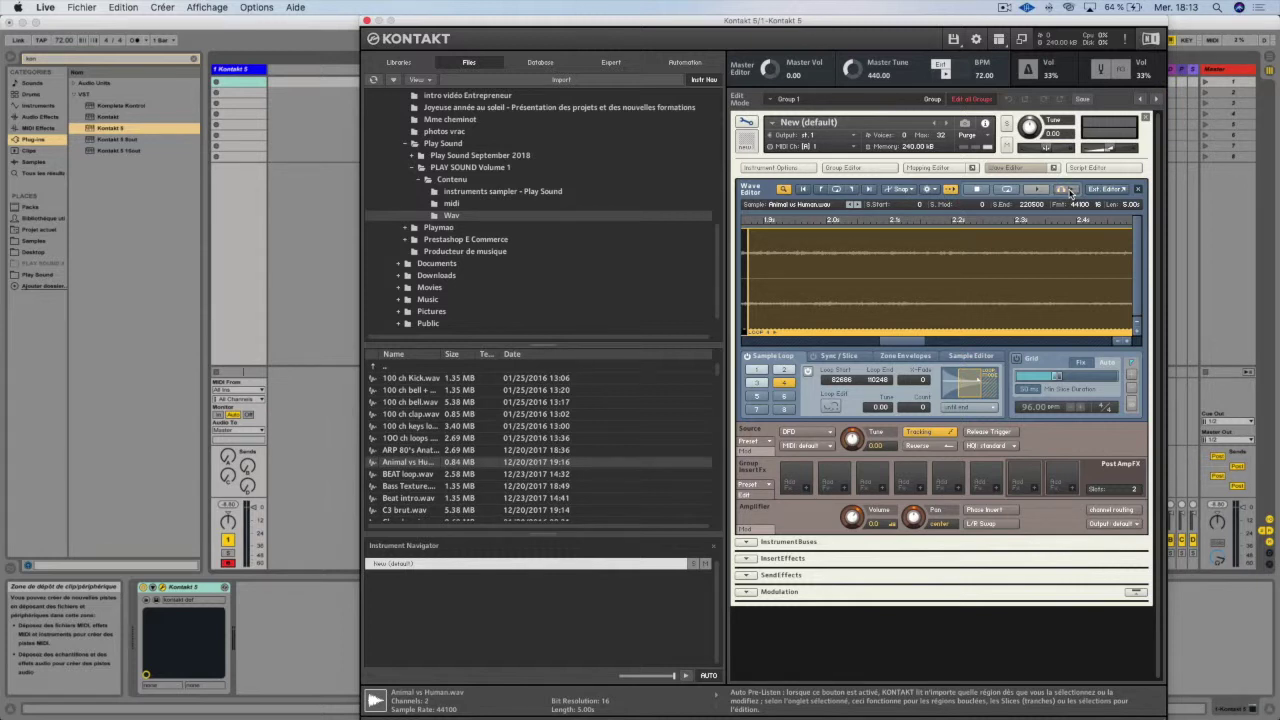
# - Compare sample loops 3 and 4 by selecting loop 3 and returning to loop 4
pyautogui.click(758, 383)
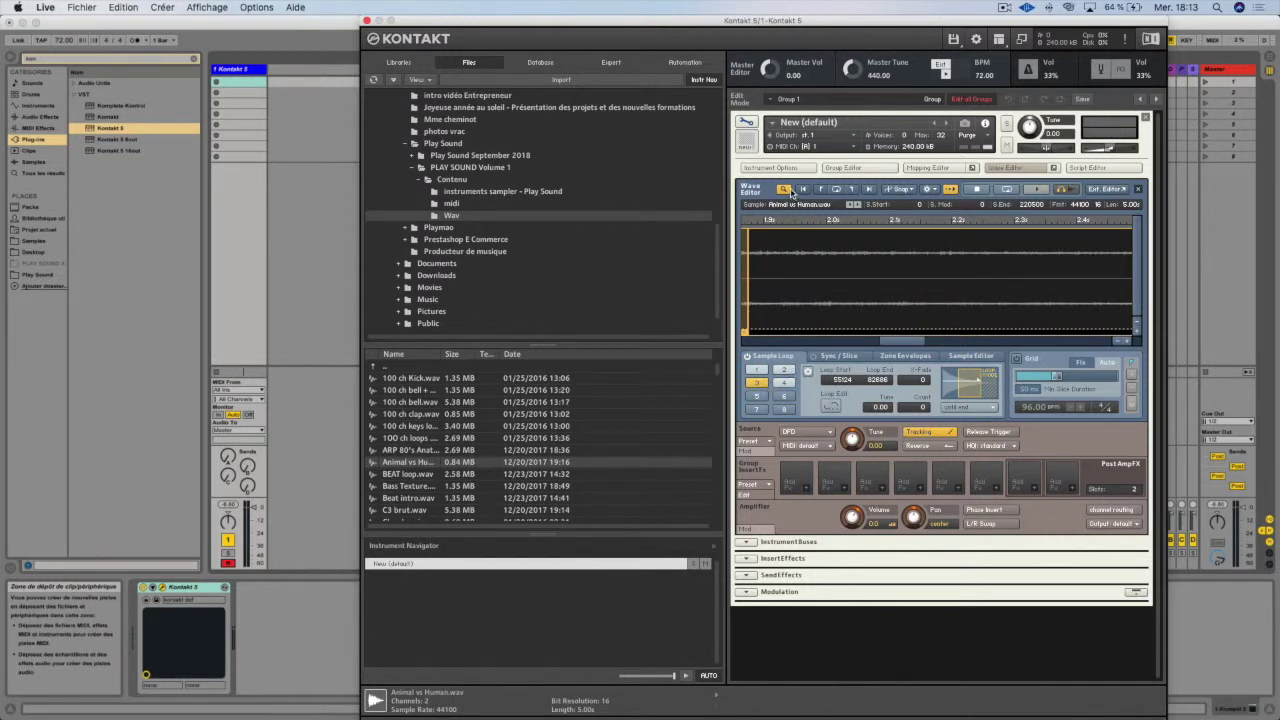
pyautogui.click(783, 383)
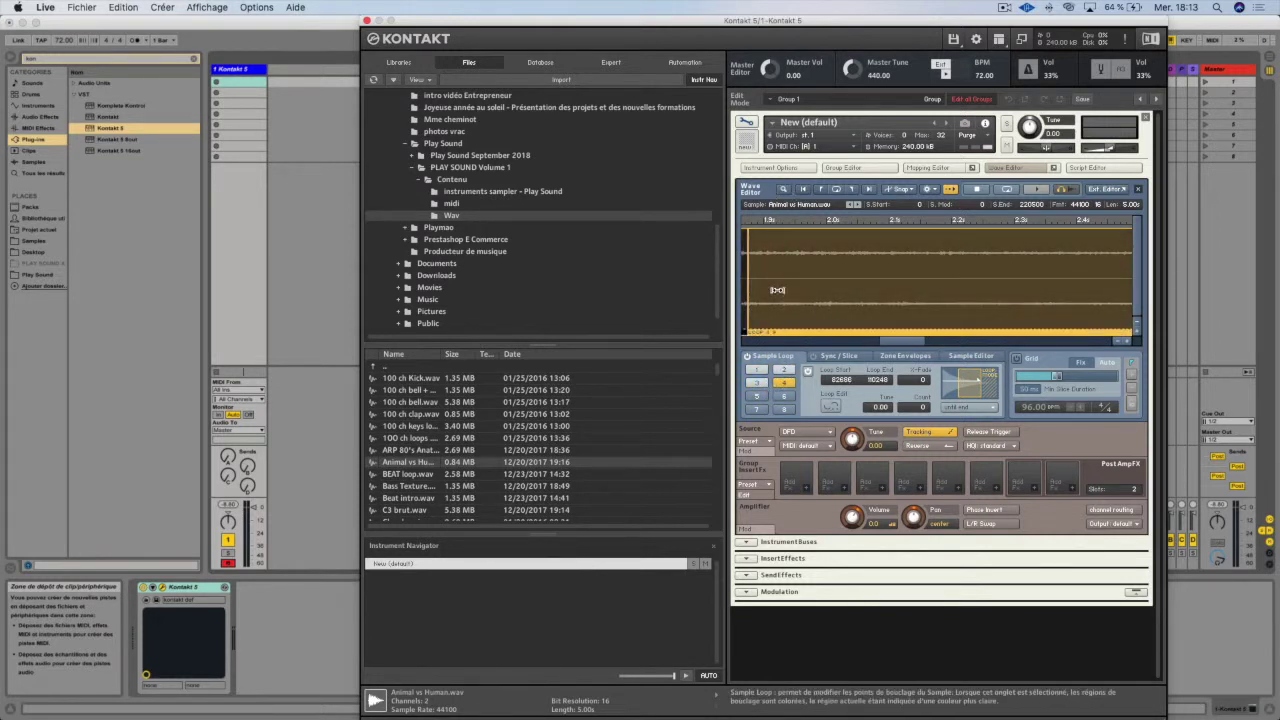
# - Alternate between the keyboard mapping of the Animal vs Human zone and its waveform view
pyautogui.hotkey('ctrl', 'm')
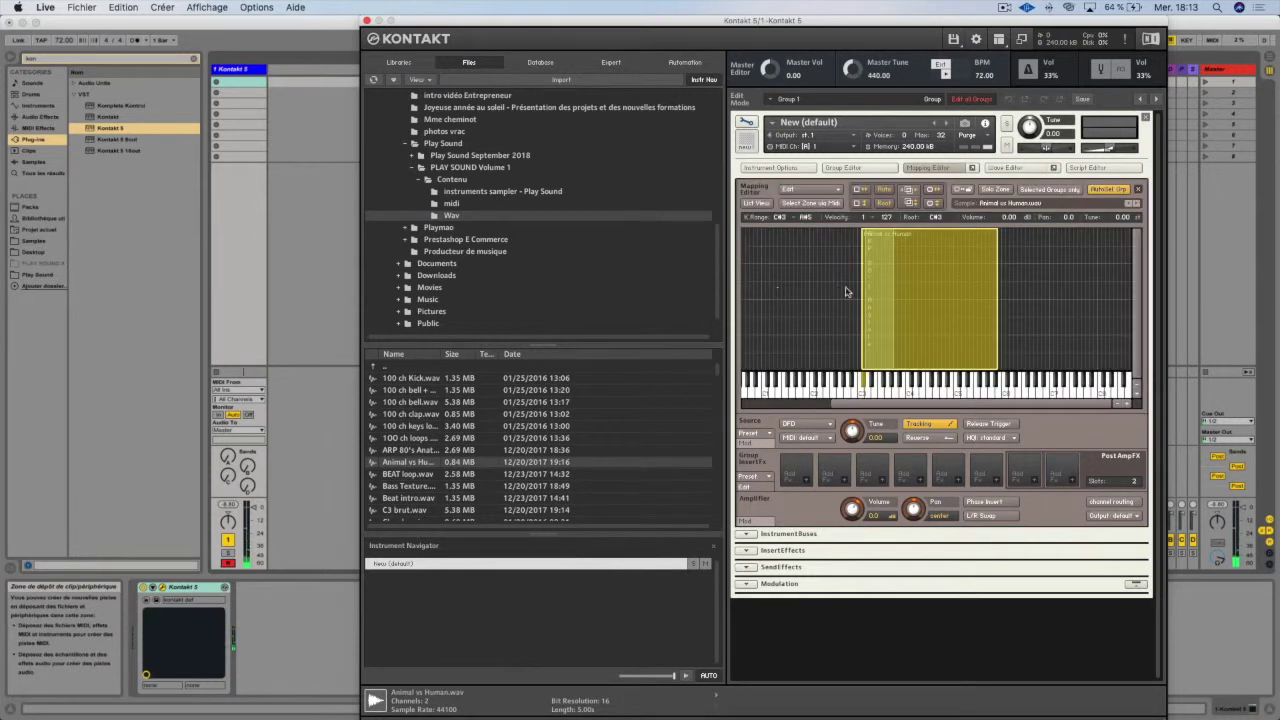
pyautogui.click(1030, 168)
pyautogui.hotkey('ctrl', 'm')
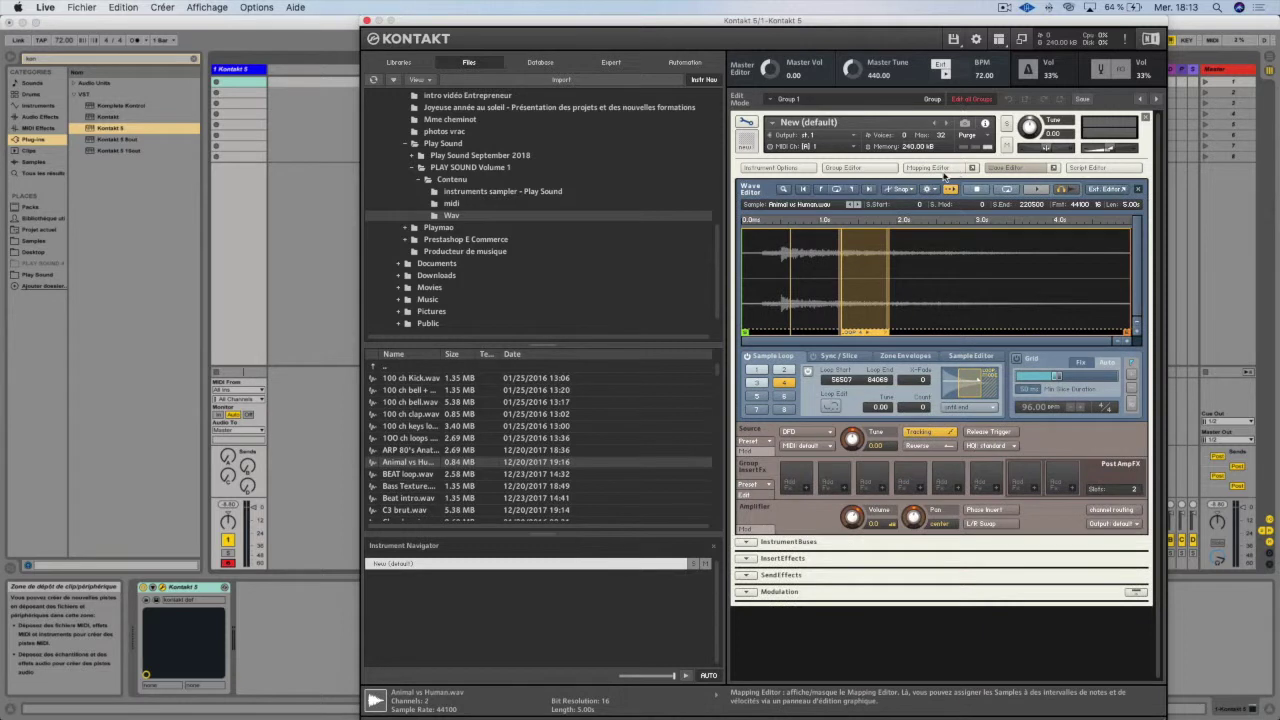